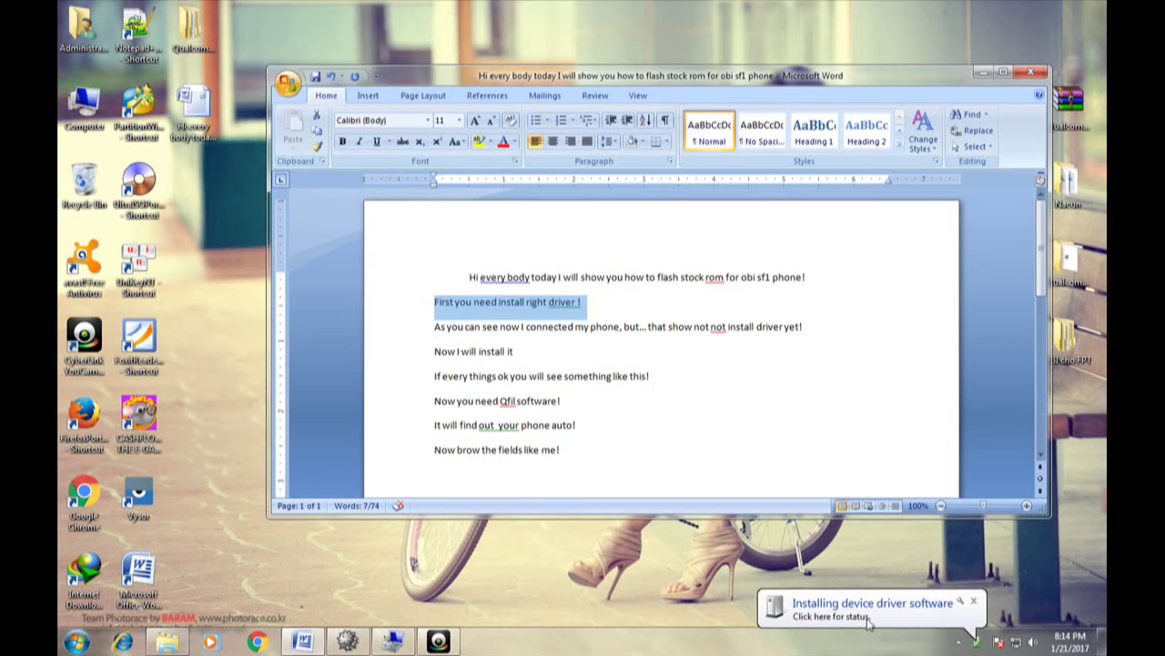
Highlight the note about the connected phone, then show Device Manager in Computer Management to examine the phone's port entry
{"action": "left_click_drag", "start_coordinate": [434, 326], "coordinate": [807, 333]}
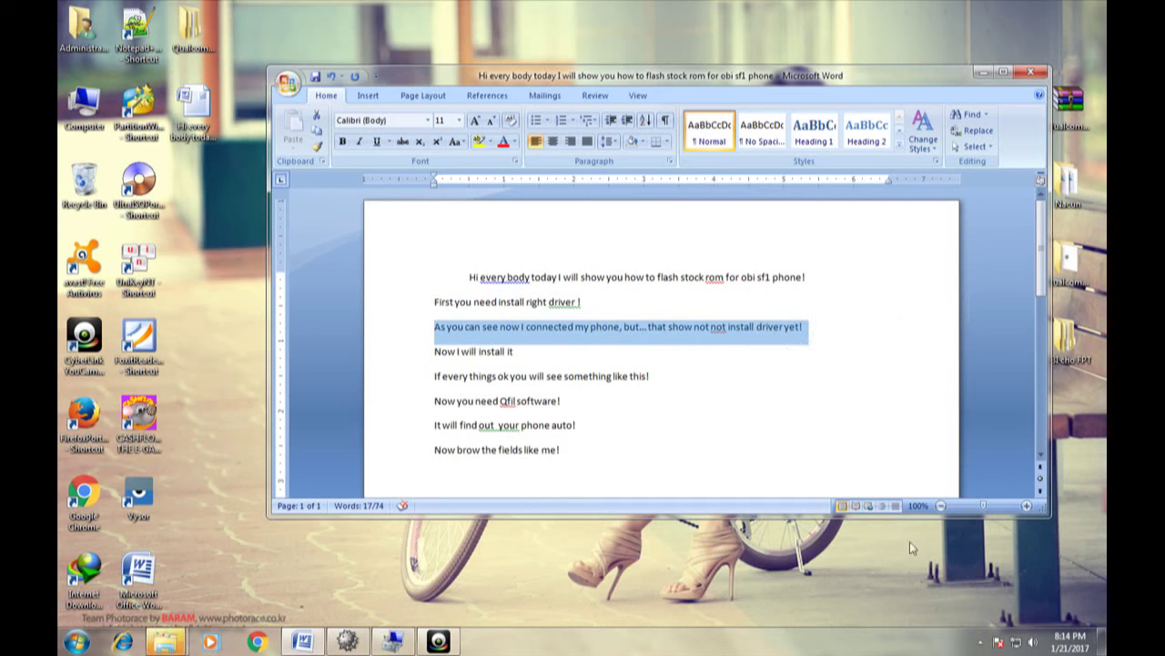
{"action": "left_click", "coordinate": [980, 641]}
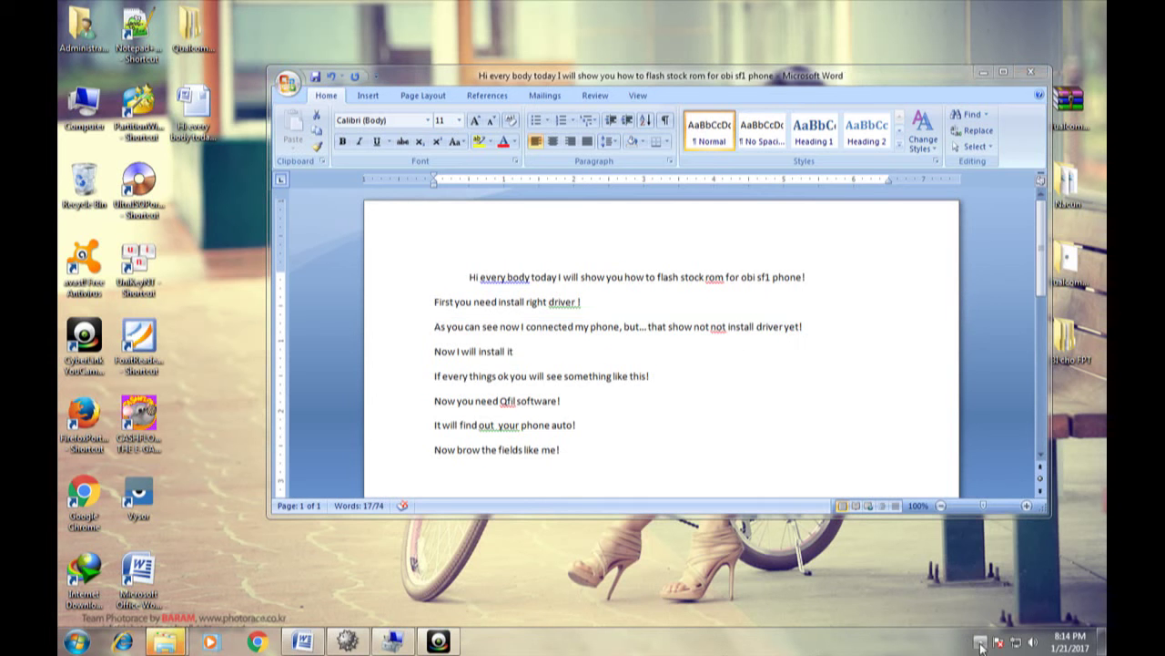
{"action": "left_click", "coordinate": [393, 641]}
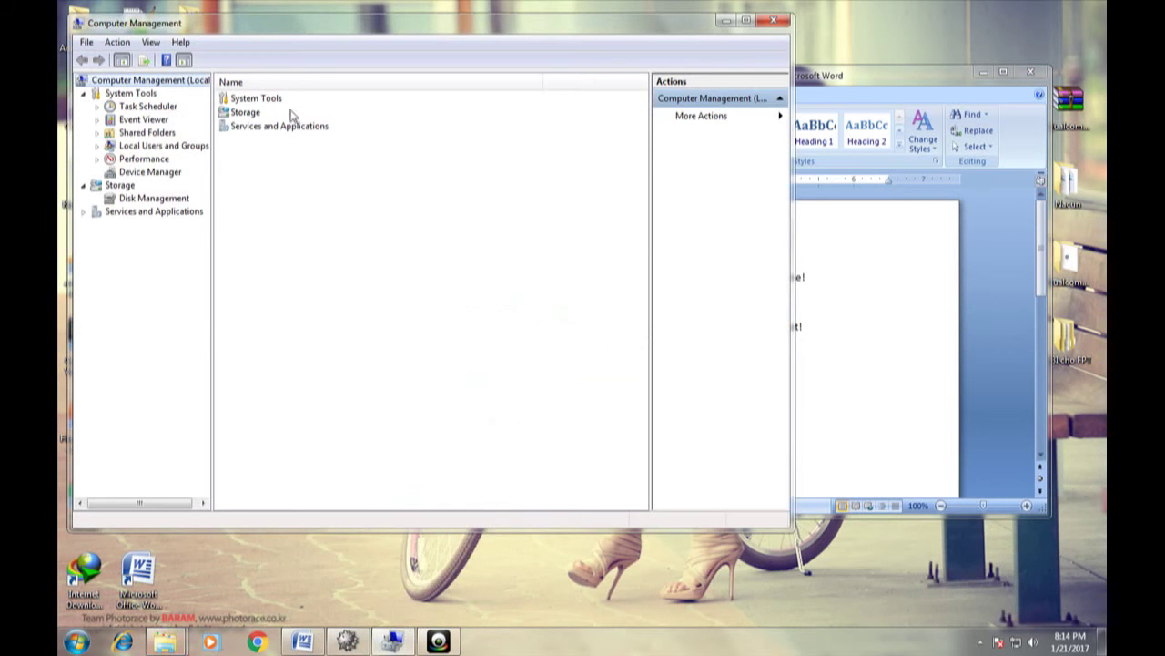
{"action": "left_click", "coordinate": [138, 173]}
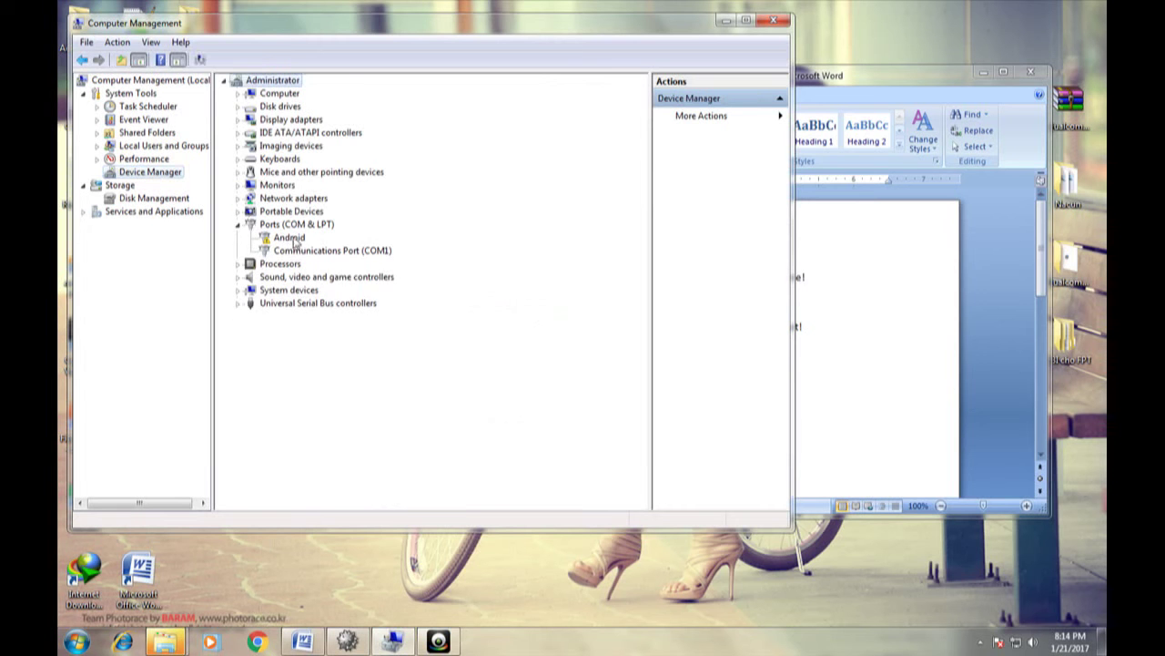
Bring up the phone's AutoPlay window and close it, then minimize Computer Management
{"action": "mouse_move", "coordinate": [165, 642]}
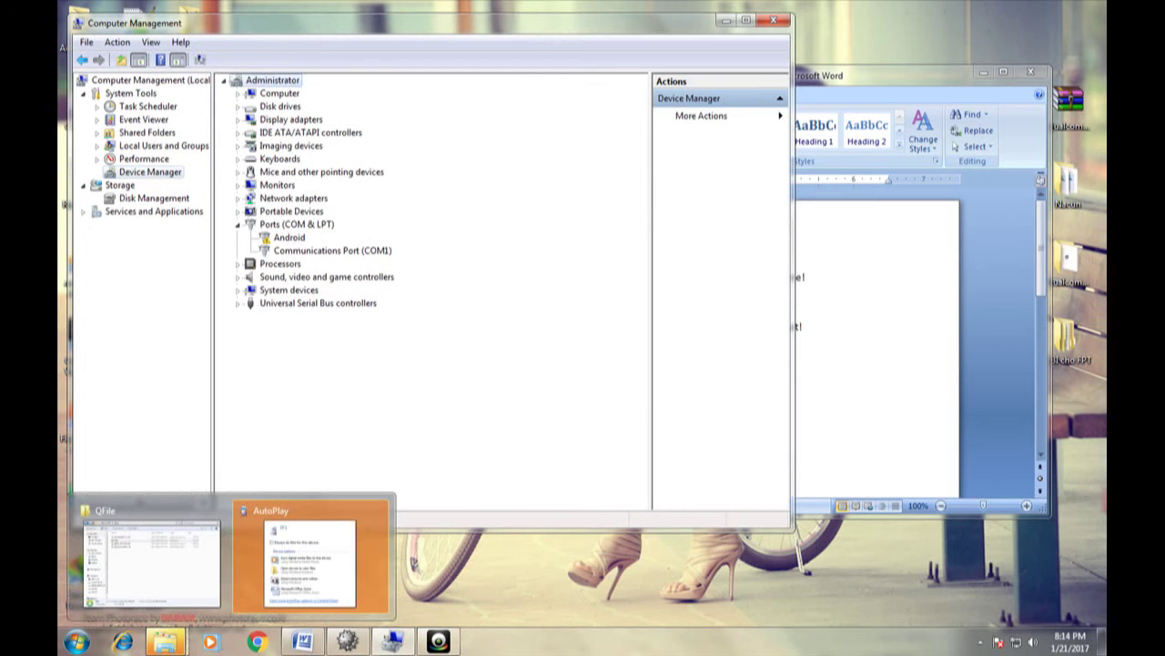
{"action": "left_click", "coordinate": [315, 558]}
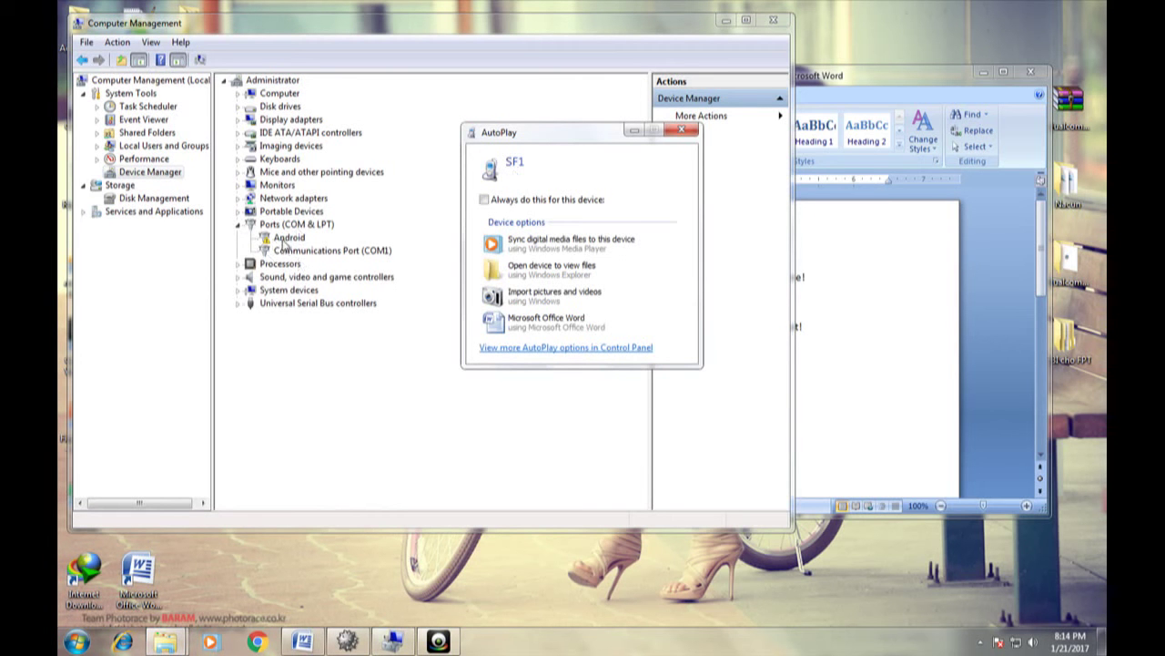
{"action": "left_click", "coordinate": [681, 132]}
{"action": "left_click", "coordinate": [724, 20]}
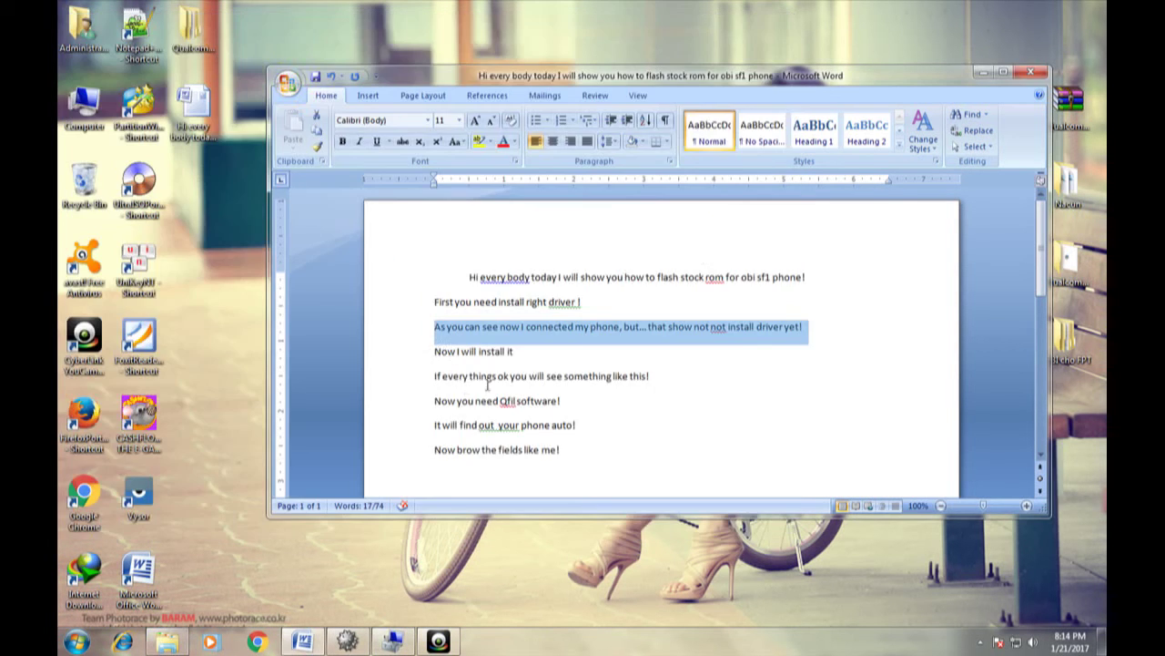
Highlight the note "Now I will install it" and run qualcomm_Setup from the Qualcomm_USBdriver folder
{"action": "left_click_drag", "start_coordinate": [435, 350], "coordinate": [528, 351]}
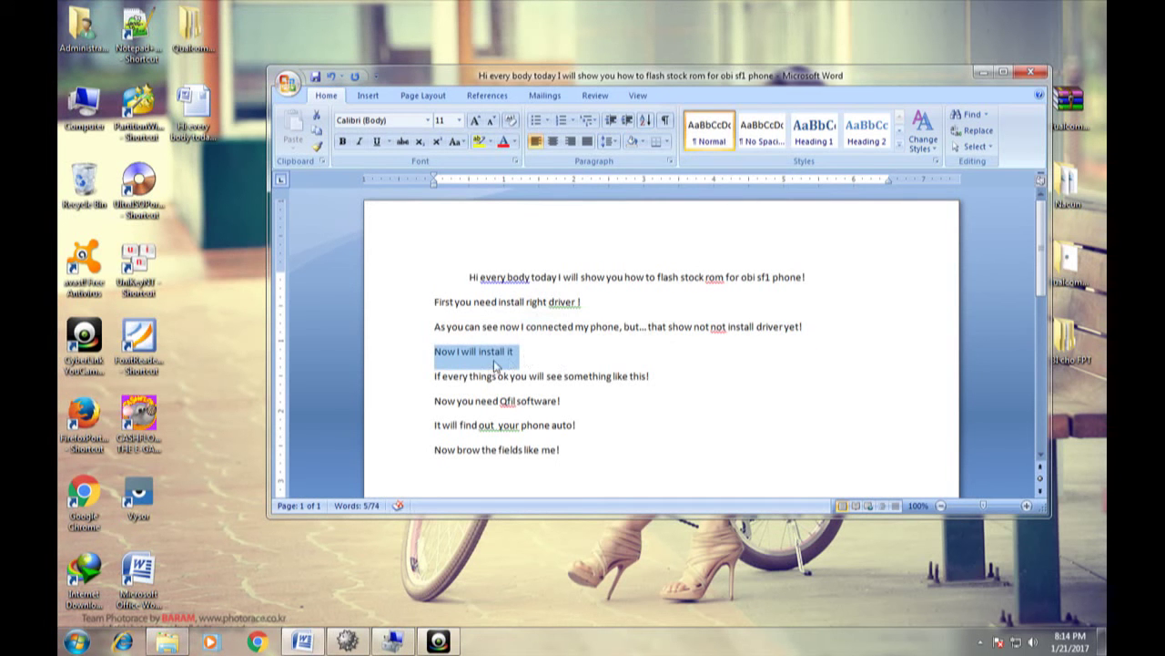
{"action": "left_click", "coordinate": [985, 73]}
{"action": "double_click", "coordinate": [1070, 265]}
{"action": "left_click", "coordinate": [550, 124]}
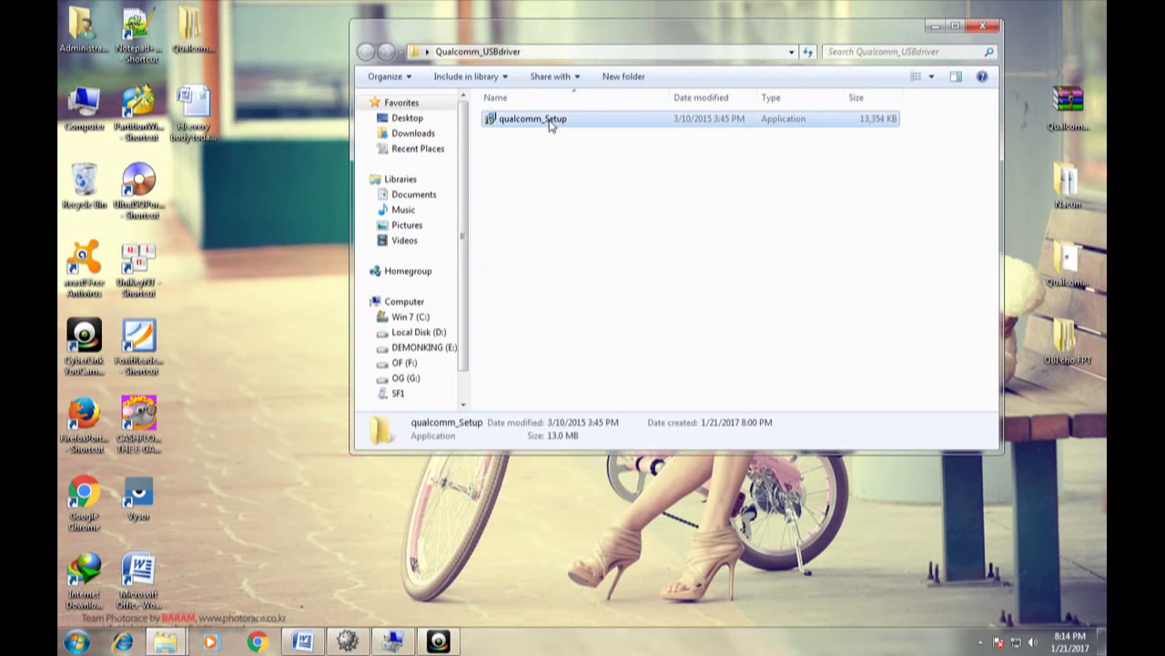
{"action": "right_click", "coordinate": [550, 125]}
{"action": "left_click", "coordinate": [597, 144]}
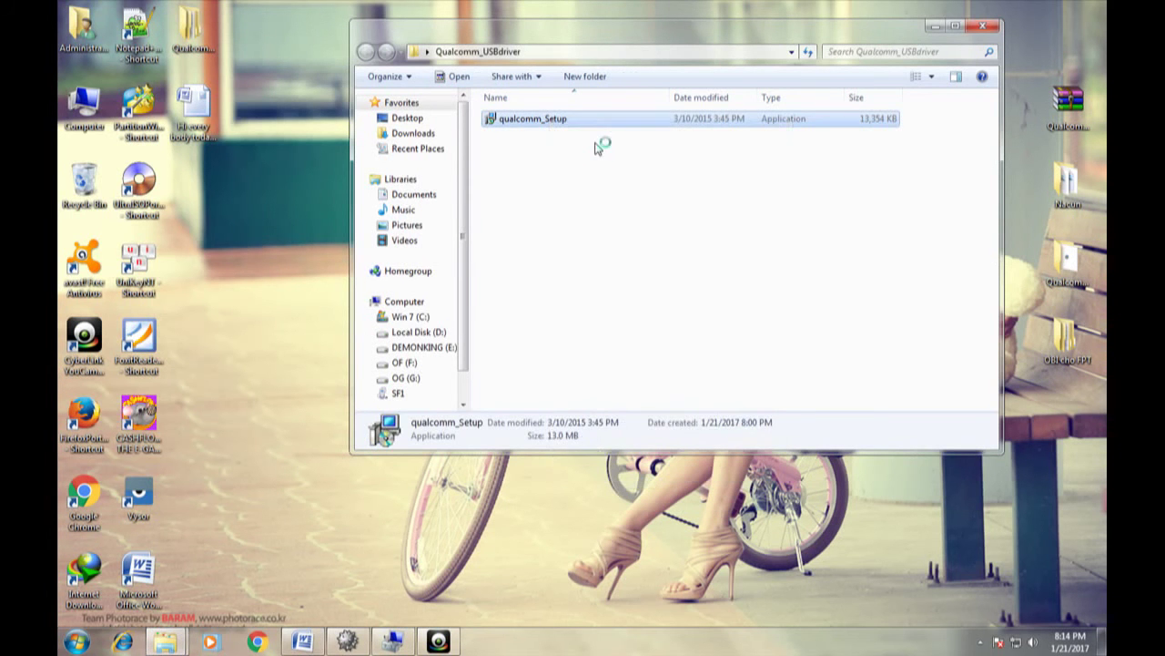
Choose ETHERNET-DHCP as the setup type and advance the driver installer to its Program Maintenance options
{"action": "left_click", "coordinate": [681, 432]}
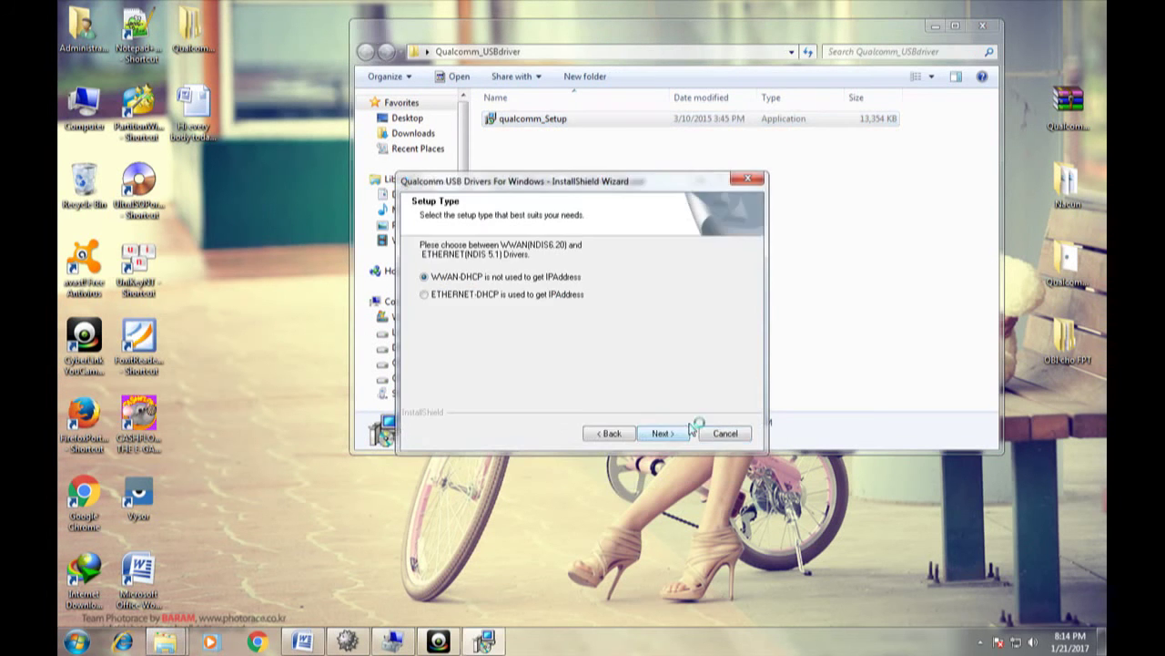
{"action": "left_click", "coordinate": [499, 293]}
{"action": "left_click", "coordinate": [681, 435]}
{"action": "left_click", "coordinate": [671, 436]}
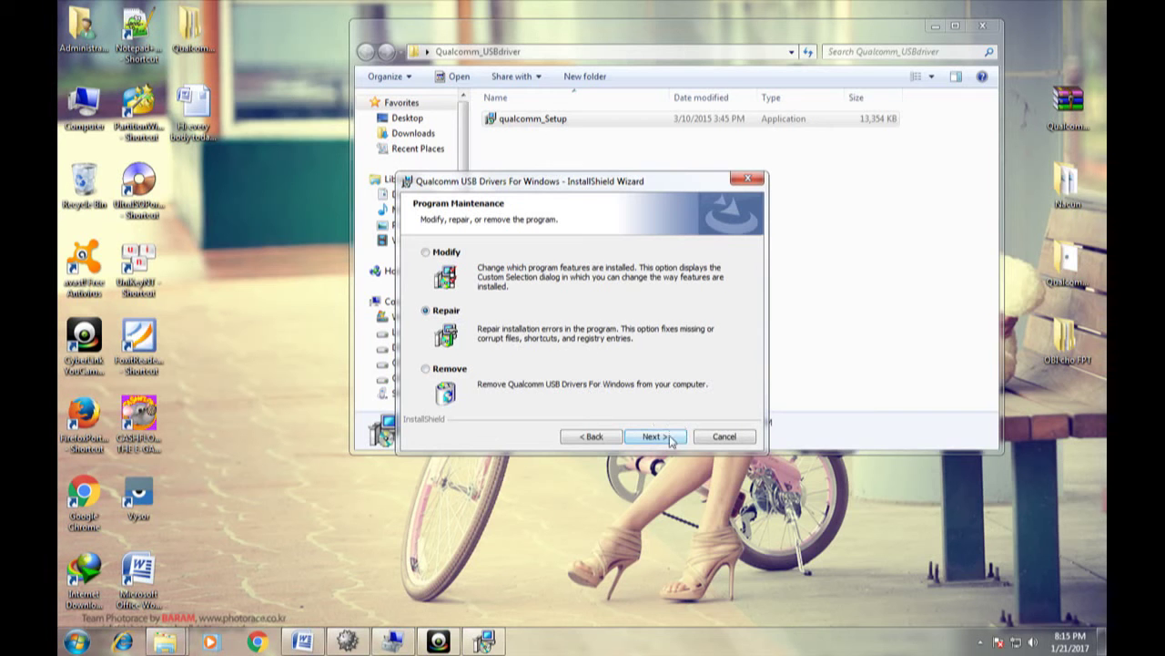
{"action": "left_click", "coordinate": [450, 254]}
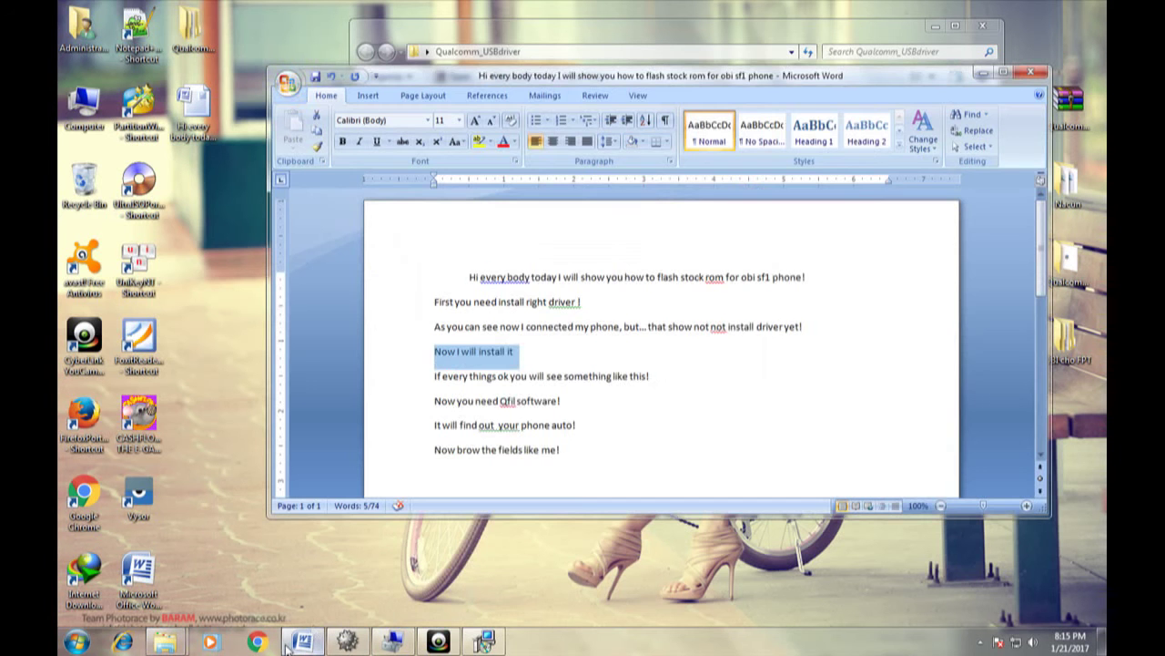
Switch to Word and add the line "Because I had install it before then uninstall so I chose repair" below "Now I will install it"
{"action": "left_click", "coordinate": [301, 642]}
{"action": "left_click", "coordinate": [543, 352]}
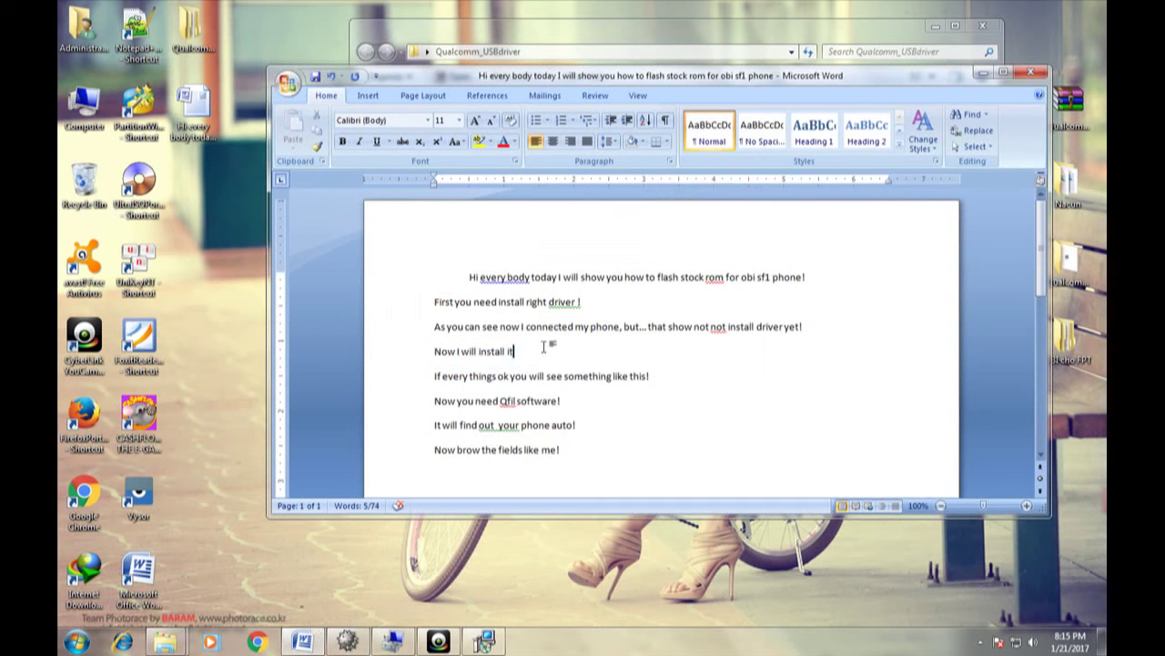
{"action": "key", "text": "Return"}
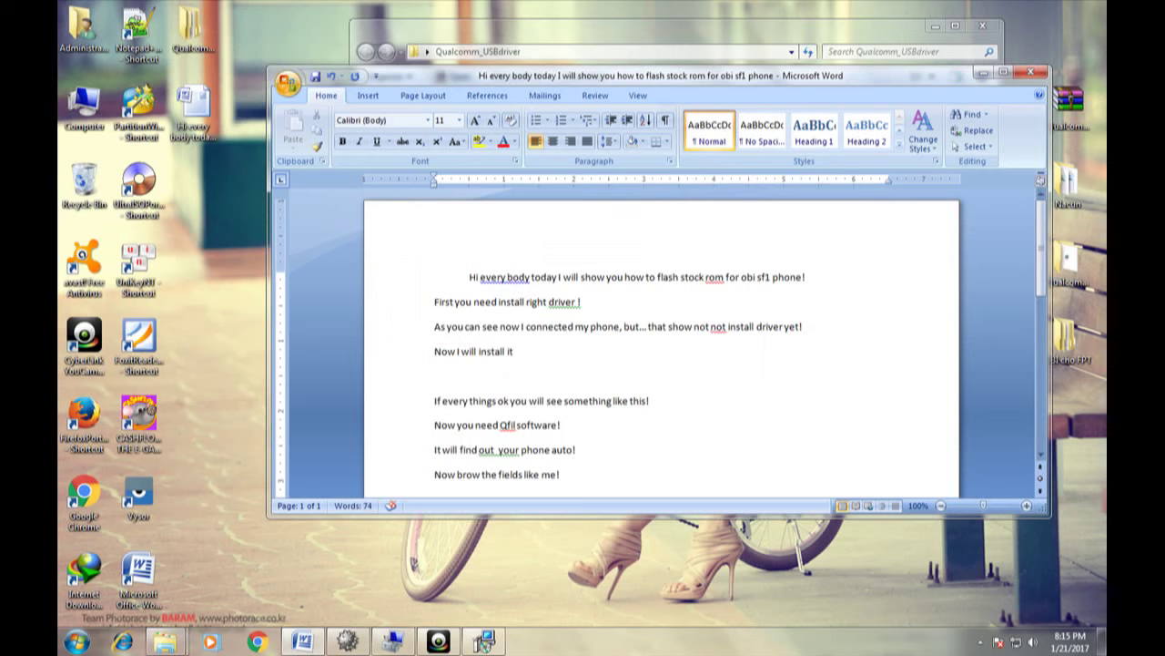
{"action": "type", "text": "because i has"}
{"action": "key", "text": "BackSpace"}
{"action": "type", "text": "d"}
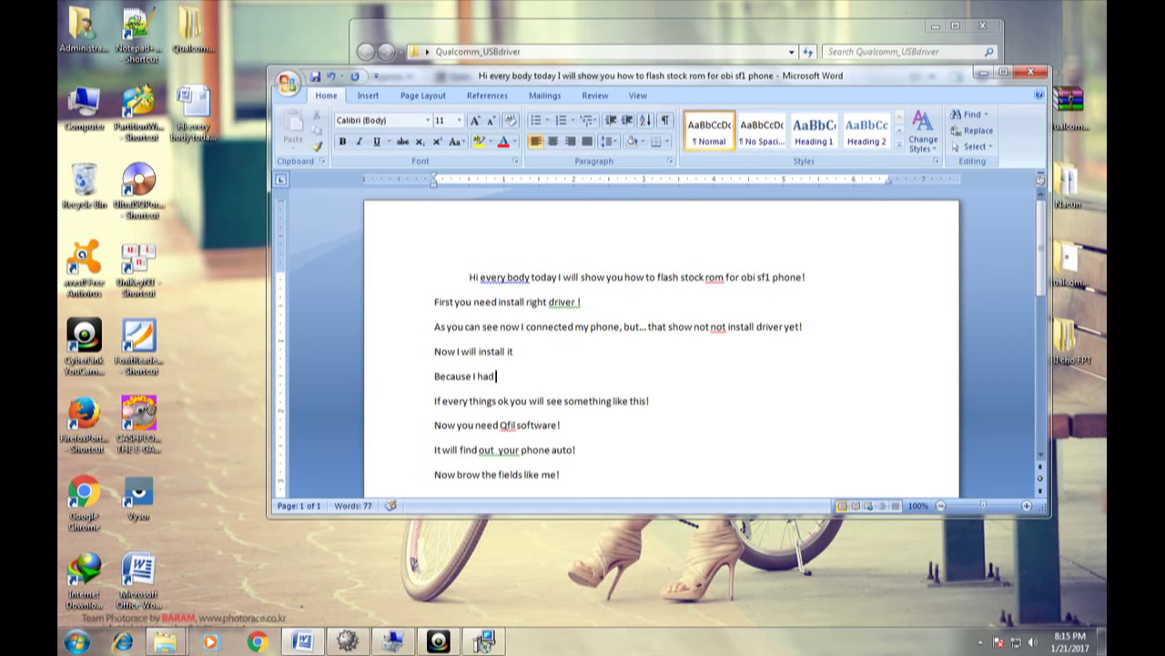
{"action": "type", "text": " install i"}
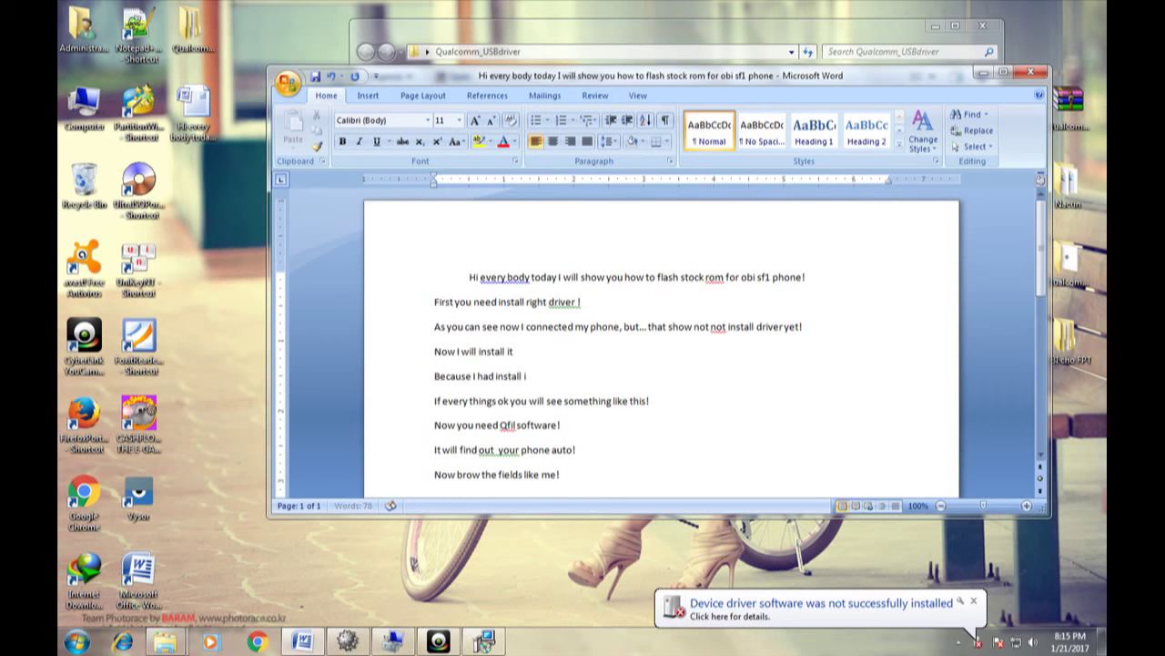
{"action": "type", "text": "t before"}
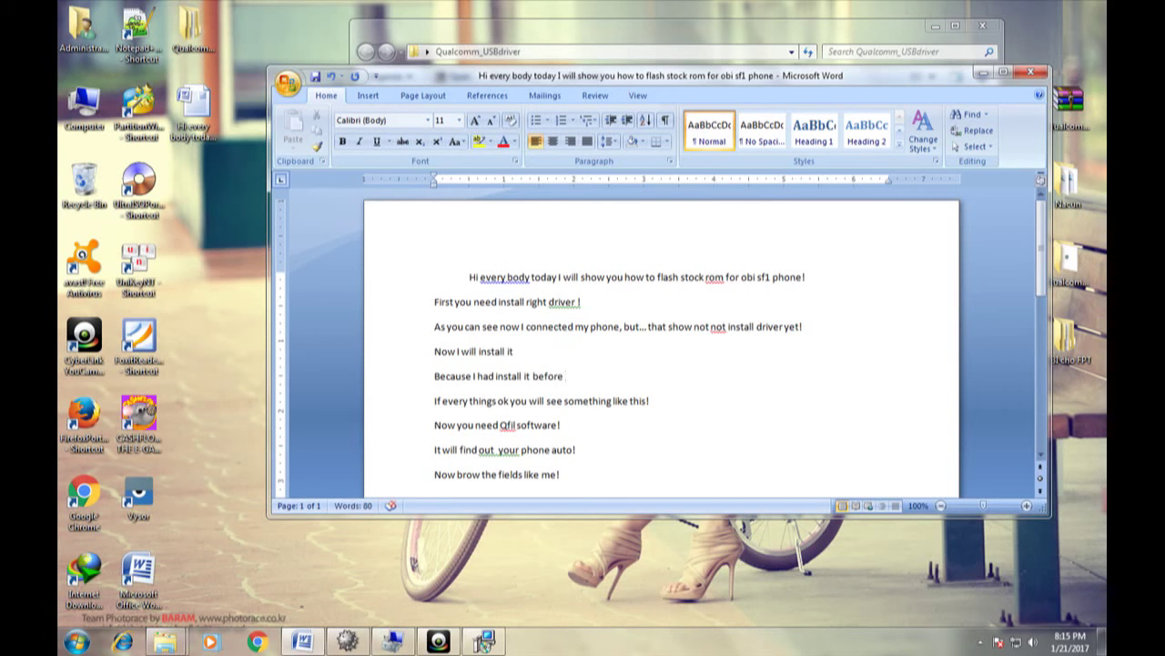
{"action": "type", "text": "then uninstall!"}
{"action": "key", "text": "BackSpace"}
{"action": "type", "text": "so "}
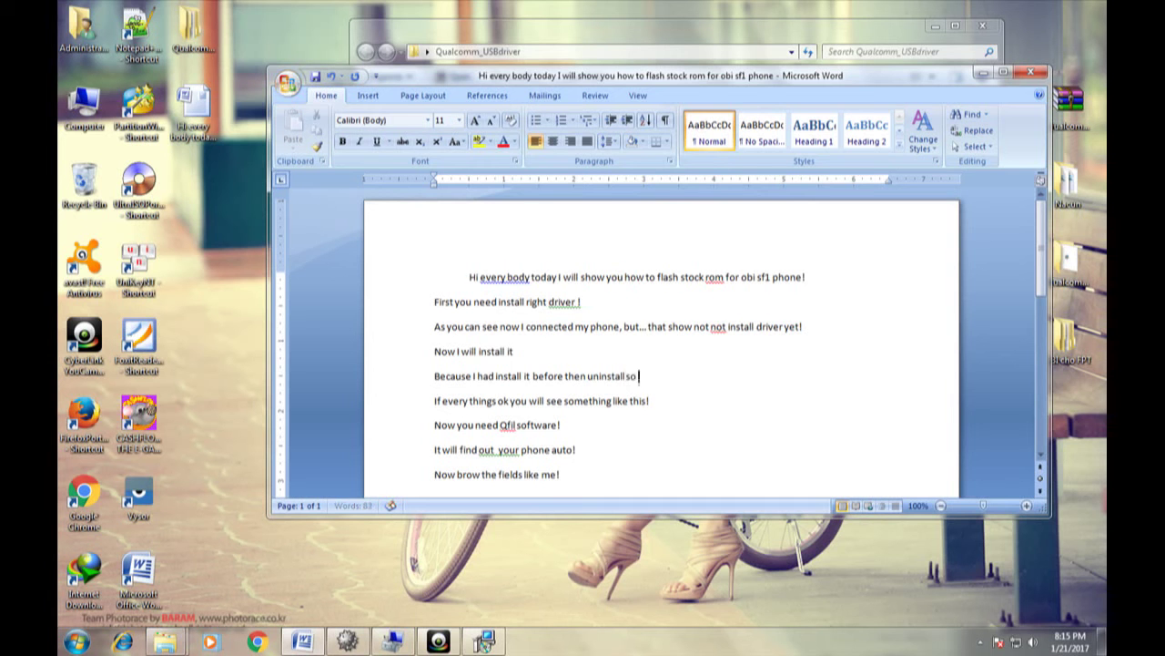
{"action": "type", "text": "i chose repair"}
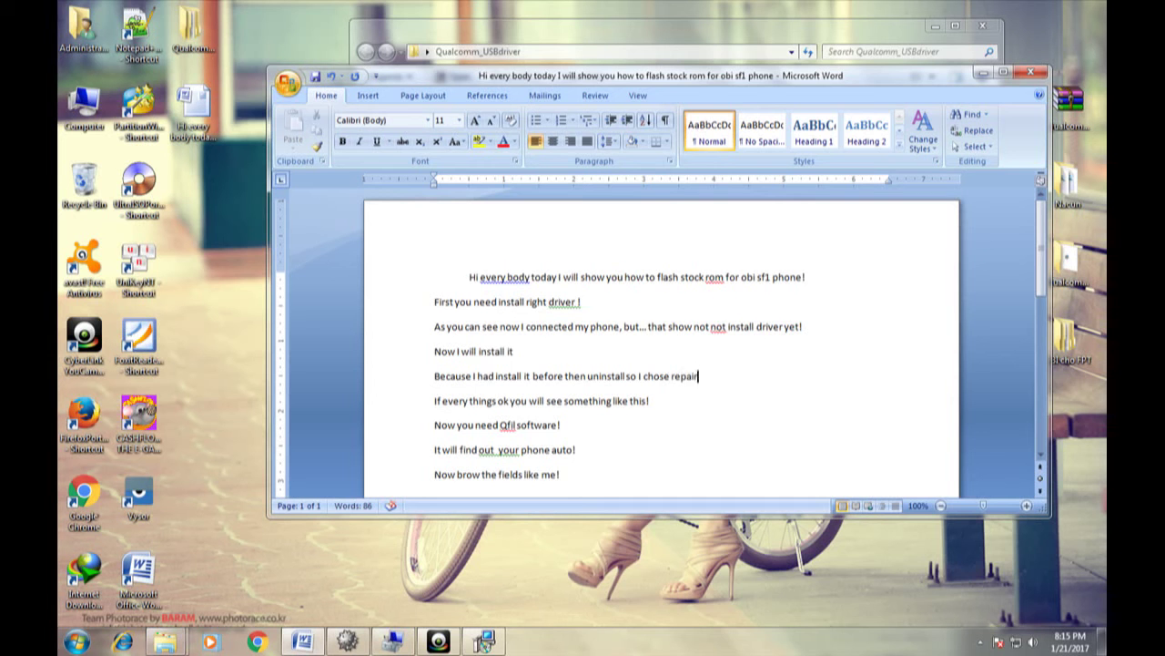
Continue the new line with the sentence "If you never install the driver before just install like normal!"
{"action": "type", "text": " if you n"}
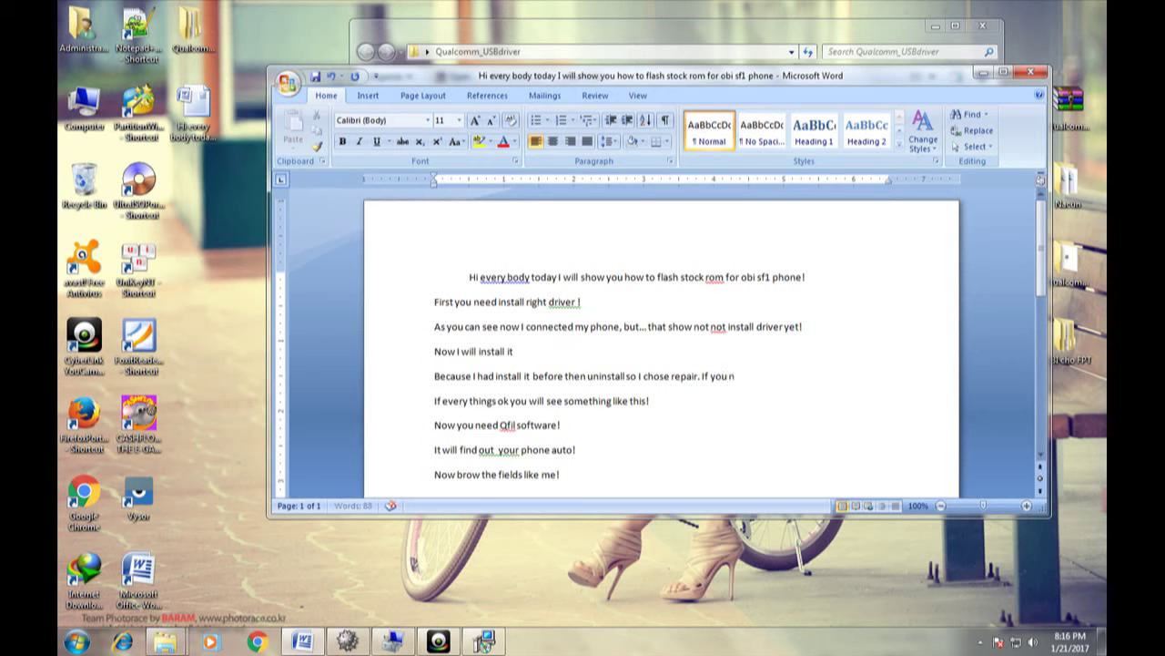
{"action": "type", "text": "eve"}
{"action": "type", "text": "r"}
{"action": "type", "text": " in"}
{"action": "type", "text": "stall the"}
{"action": "type", "text": " driver"}
{"action": "type", "text": " bef"}
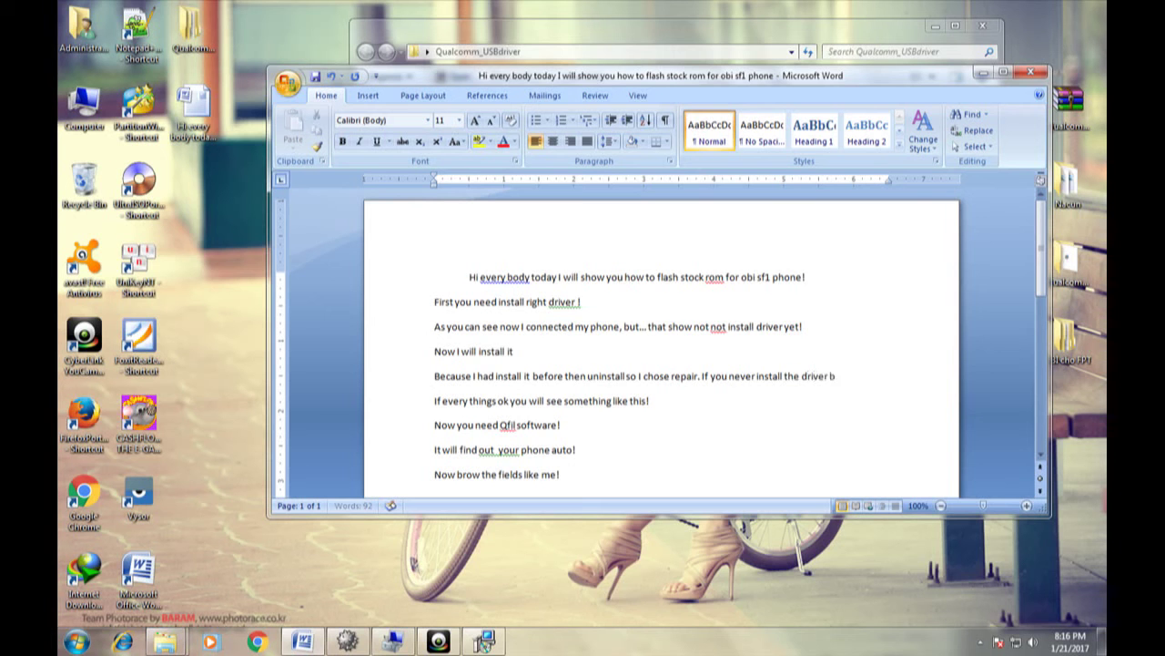
{"action": "type", "text": "ore"}
{"action": "type", "text": " just"}
{"action": "type", "text": " insta"}
{"action": "type", "text": "ll !"}
{"action": "type", "text": "ke"}
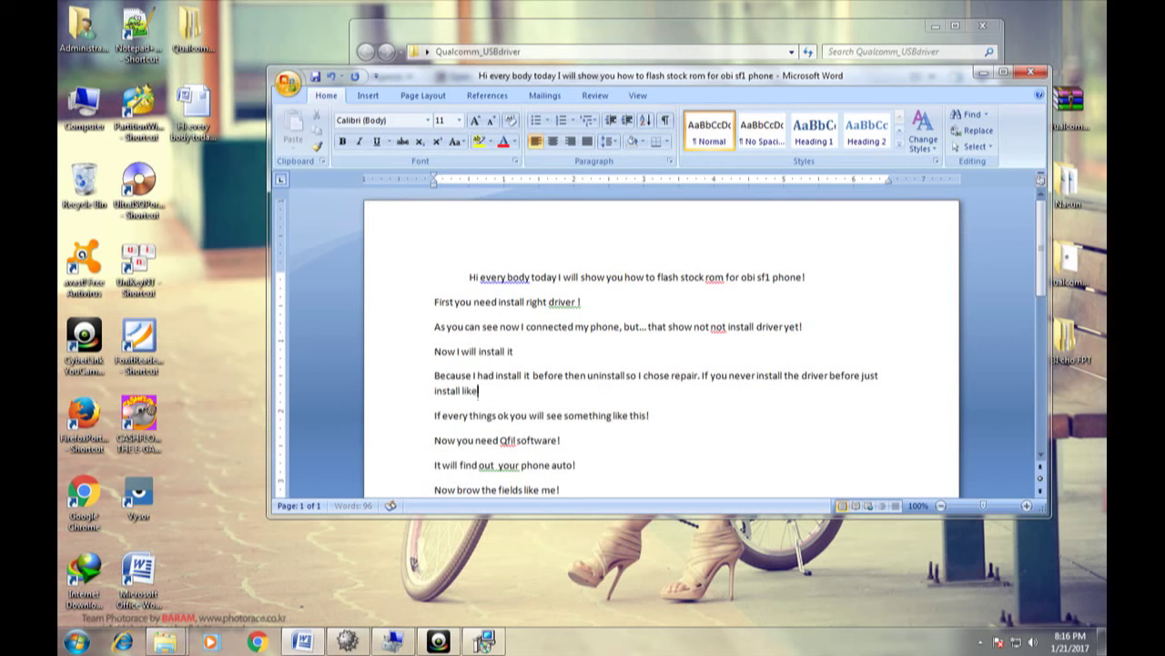
{"action": "type", "text": " normak"}
{"action": "key", "text": "BackSpace"}
{"action": "type", "text": "l"}
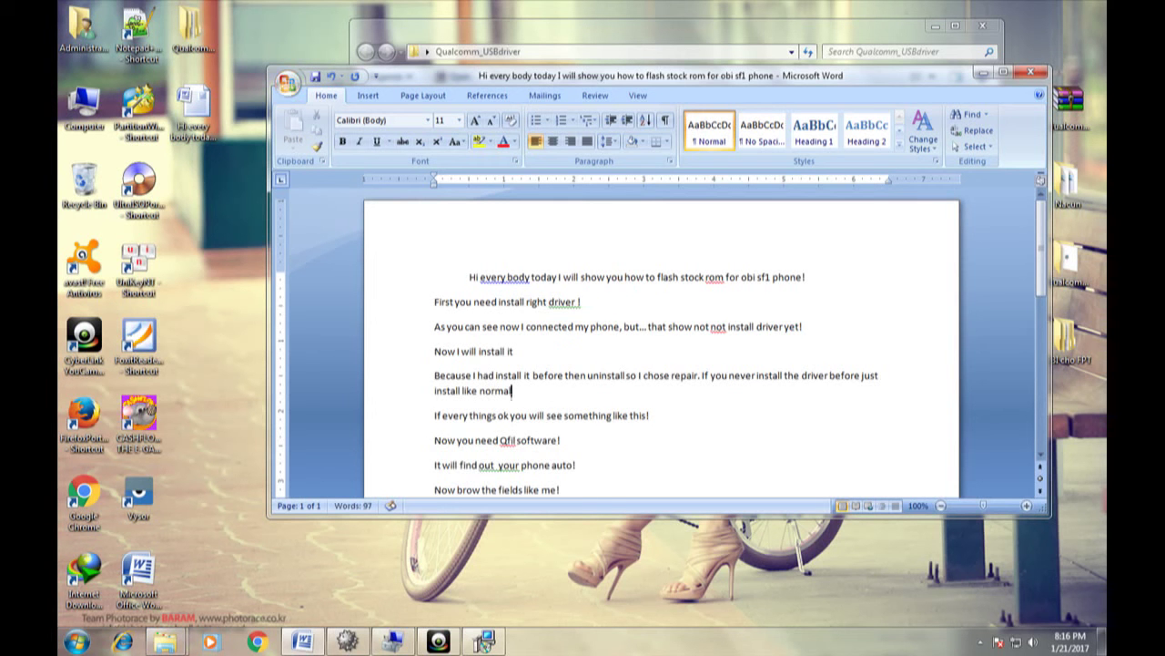
{"action": "type", "text": "!"}
Repair the Qualcomm USB drivers through the InstallShield wizard and display the device driver installation status beside it
{"action": "left_click", "coordinate": [983, 76]}
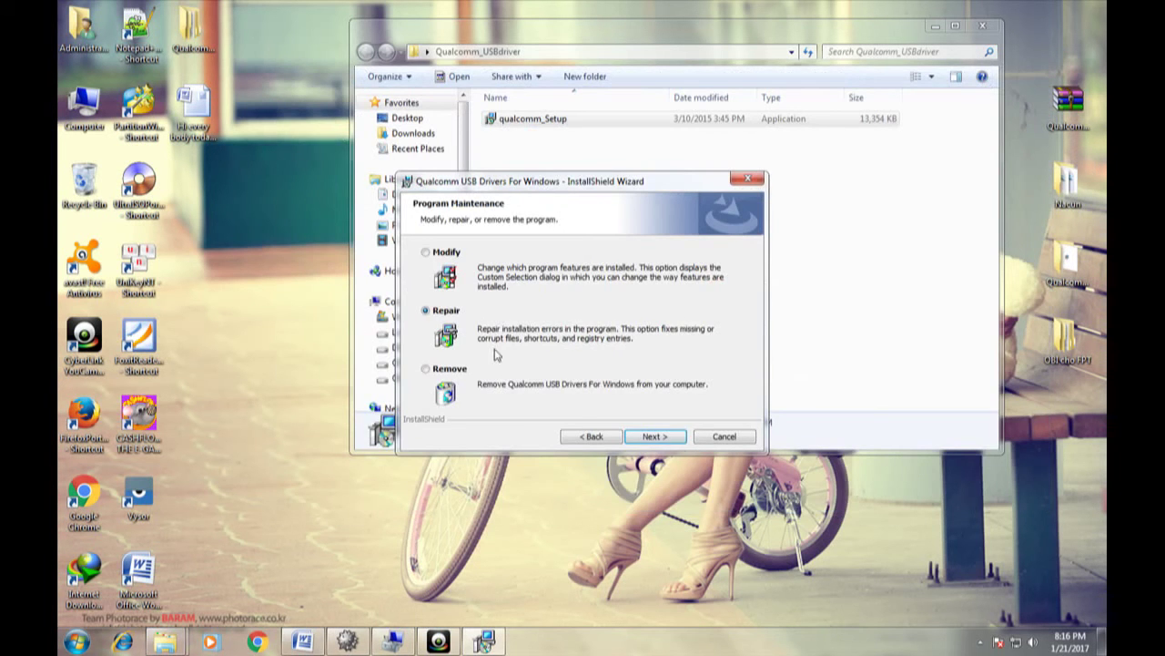
{"action": "left_click", "coordinate": [659, 438]}
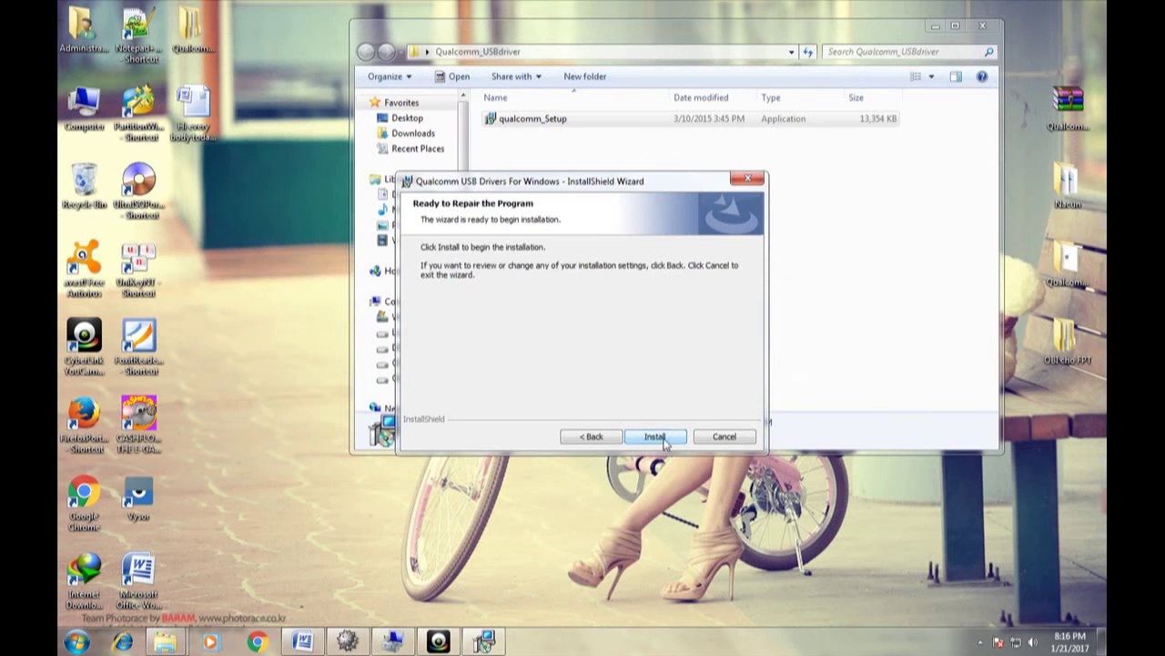
{"action": "left_click", "coordinate": [656, 437]}
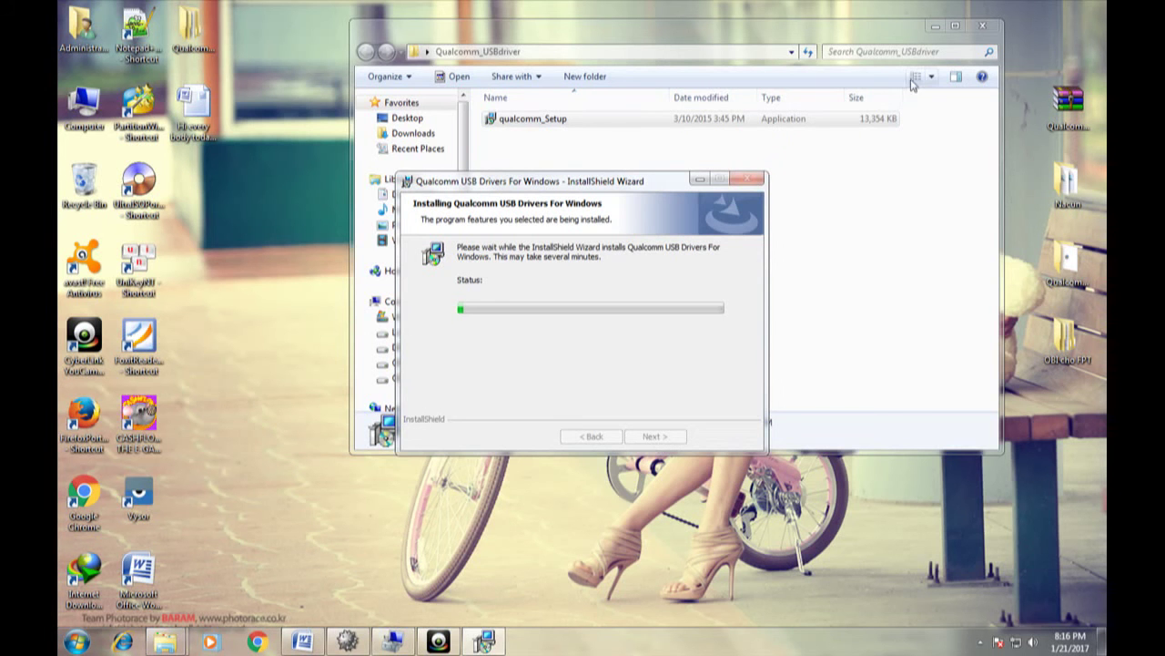
{"action": "left_click", "coordinate": [983, 29]}
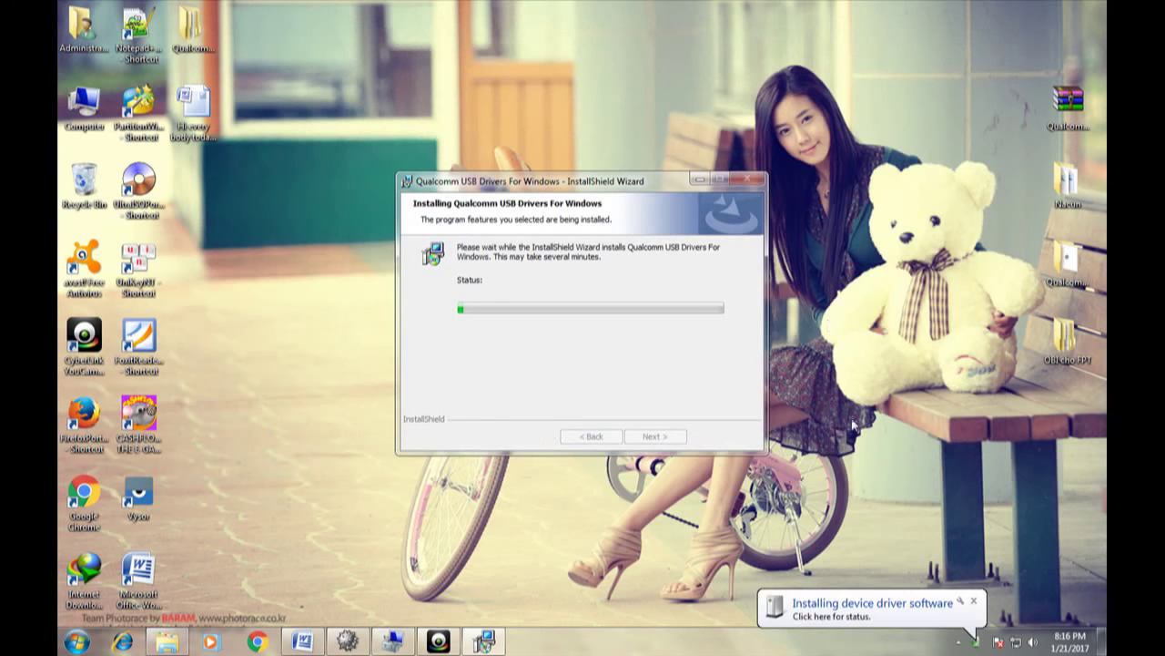
{"action": "left_click", "coordinate": [867, 616]}
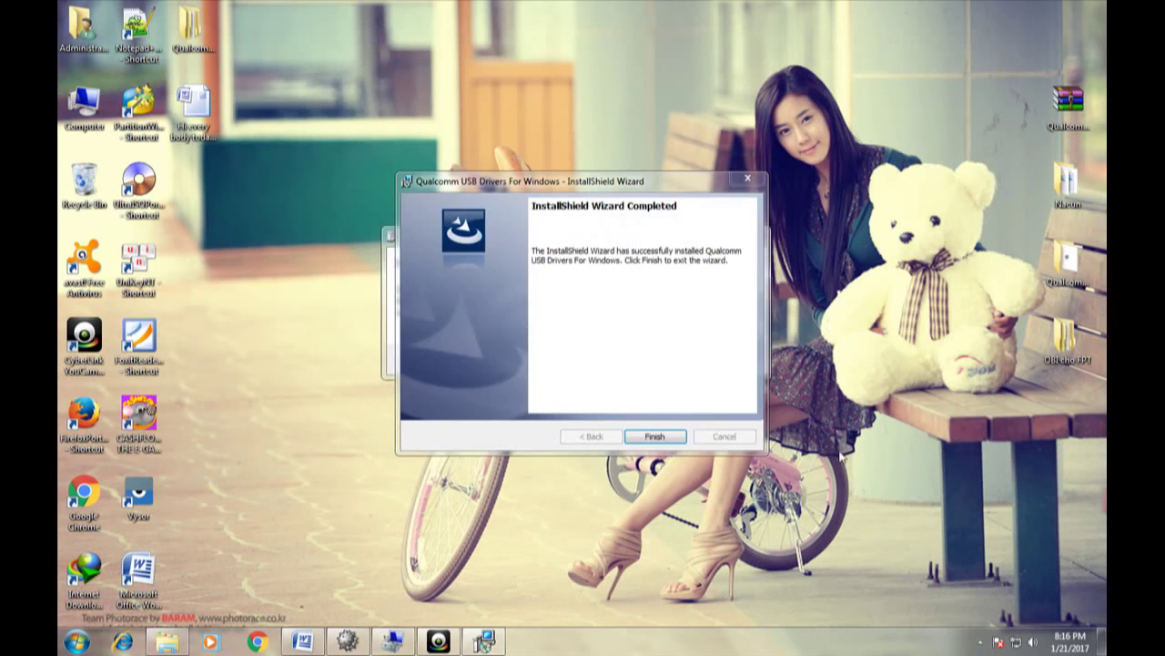
{"action": "left_click", "coordinate": [668, 438]}
{"action": "left_click_drag", "start_coordinate": [628, 237], "coordinate": [965, 326]}
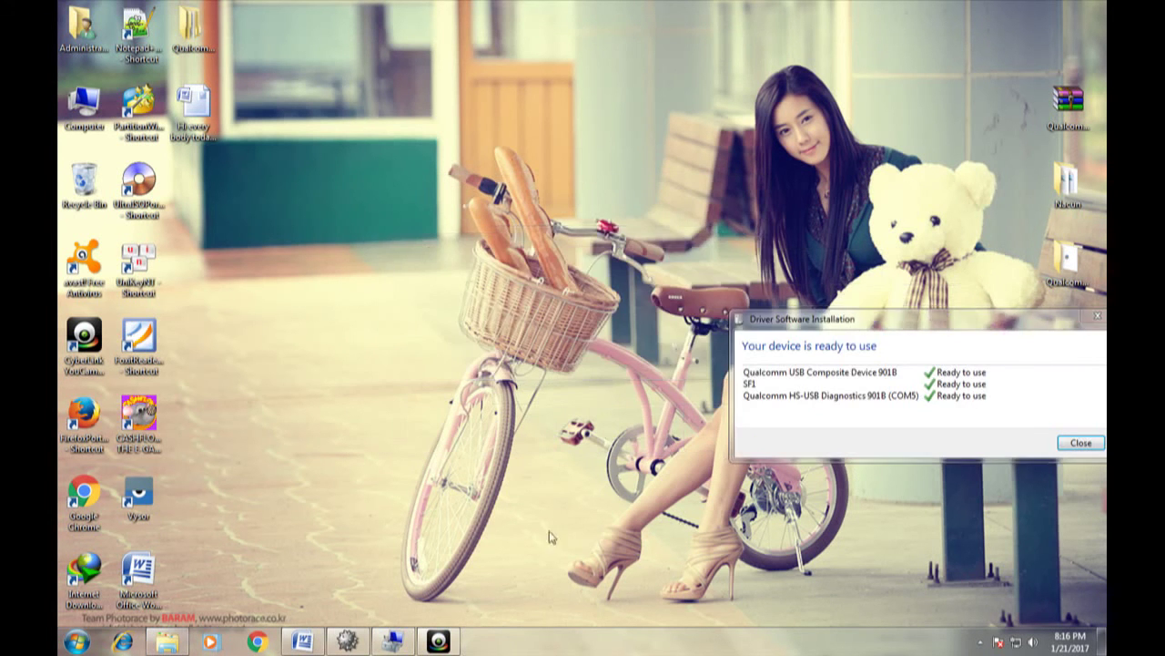
Switch to Word and highlight the note "If every things ok you will see something like this!"
{"action": "left_click", "coordinate": [309, 639]}
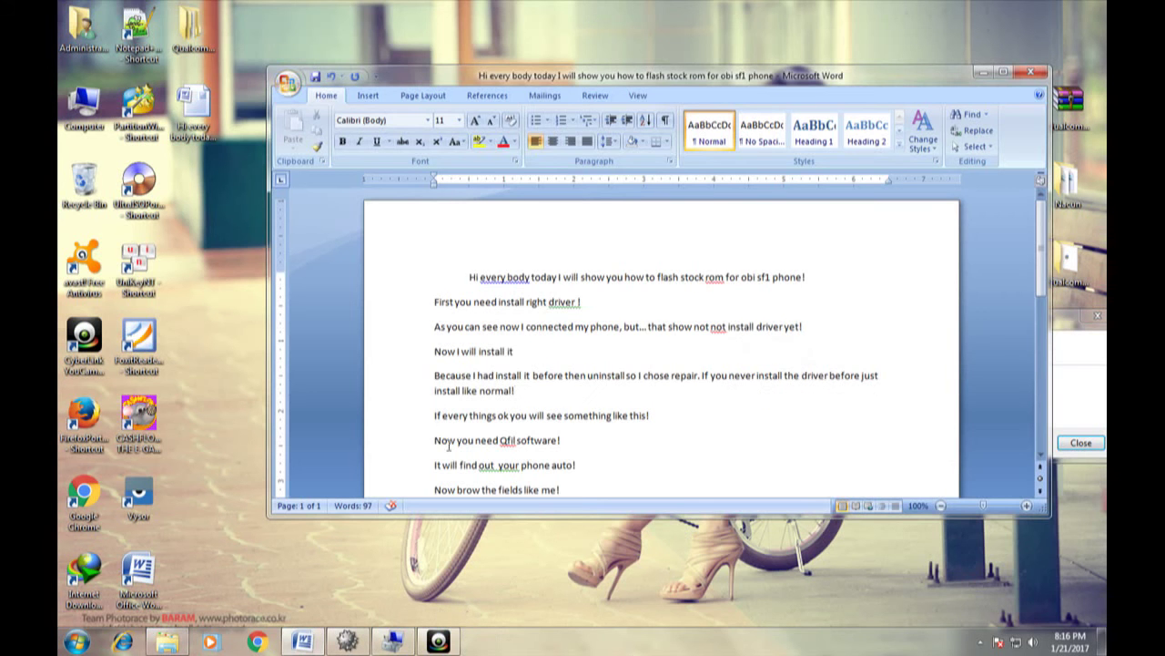
{"action": "left_click", "coordinate": [433, 419]}
{"action": "left_click_drag", "start_coordinate": [435, 416], "coordinate": [653, 426]}
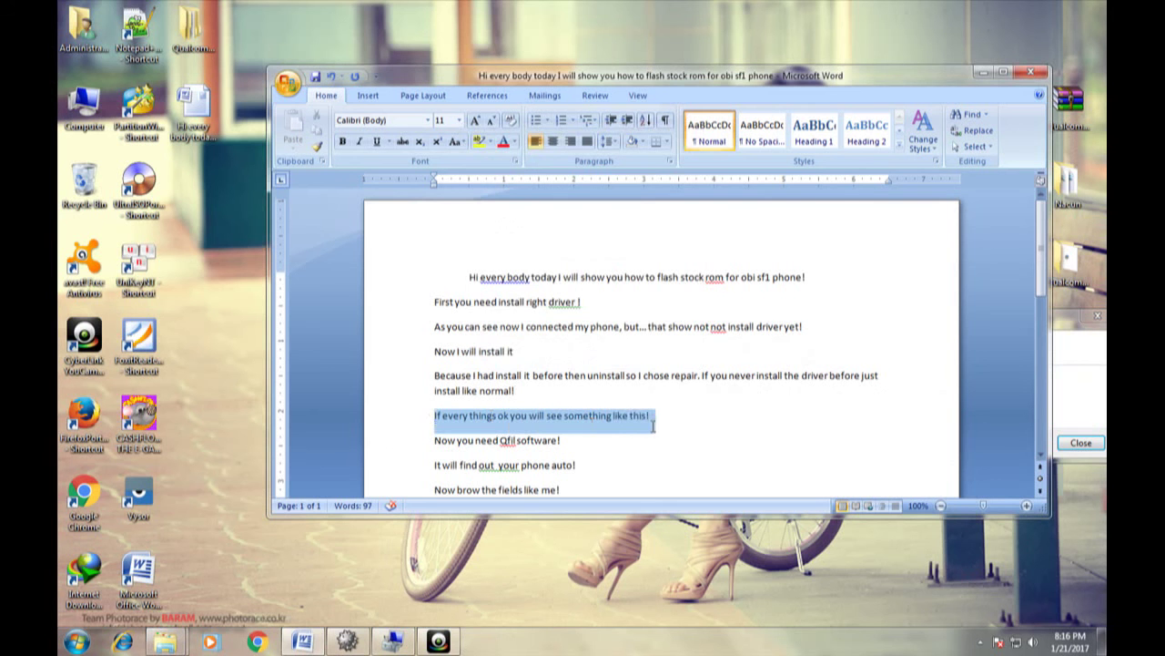
Close the phone's AutoPlay window and return to Device Manager to examine the Qualcomm port under Ports (COM & LPT)
{"action": "mouse_move", "coordinate": [179, 648]}
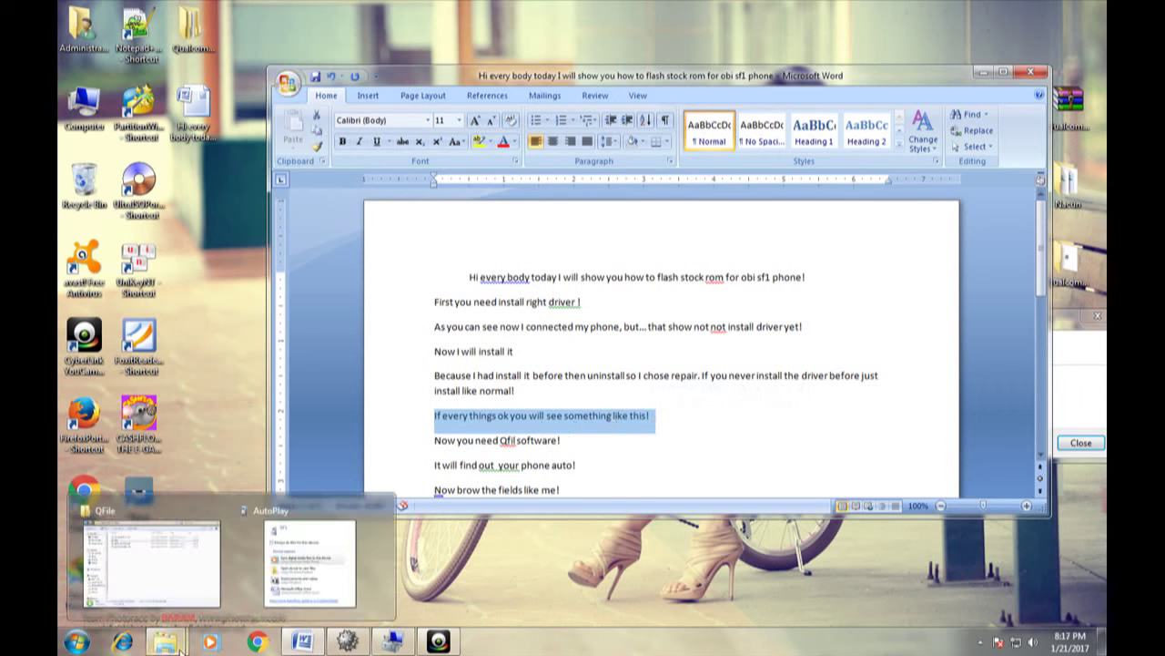
{"action": "left_click", "coordinate": [371, 514]}
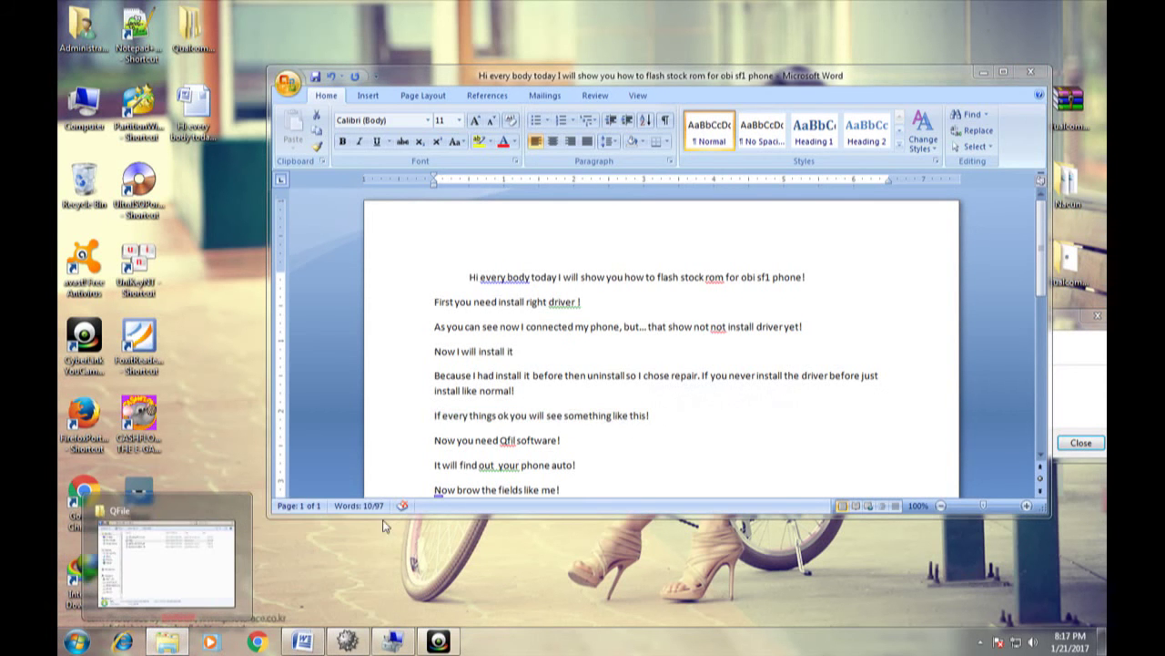
{"action": "left_click", "coordinate": [394, 641]}
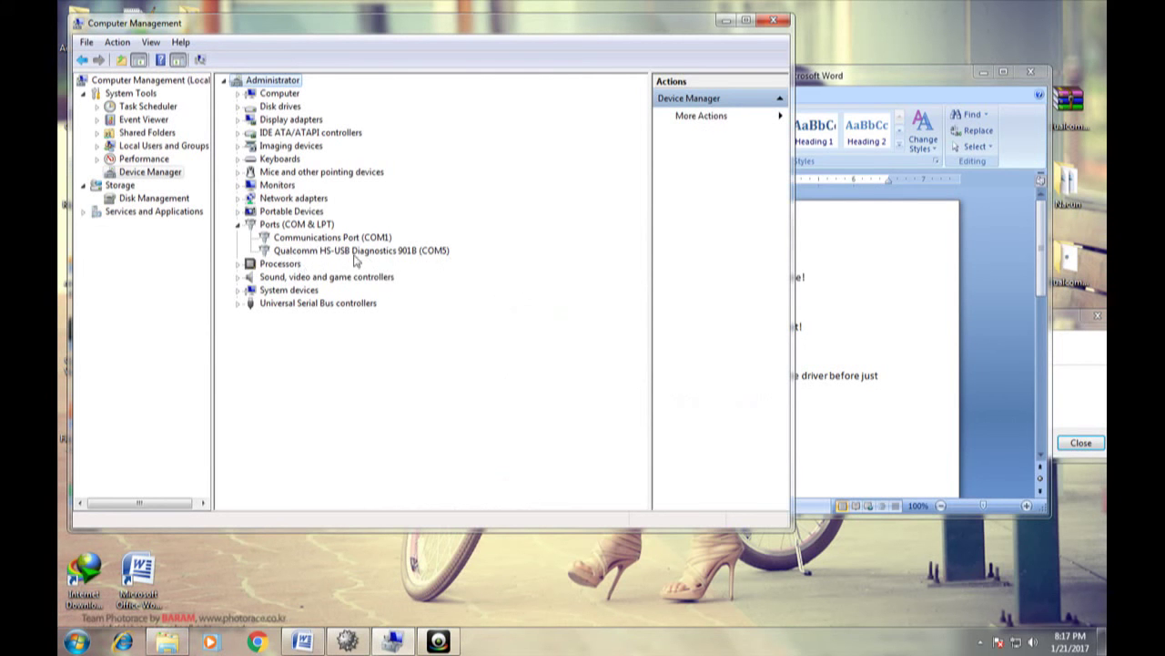
Minimize Computer Management and highlight the note "Now you need Qfil software!" in the Word document
{"action": "left_click", "coordinate": [726, 22]}
{"action": "scroll", "coordinate": [536, 445], "scroll_direction": "down", "scroll_amount": 1}
{"action": "left_click", "coordinate": [420, 372]}
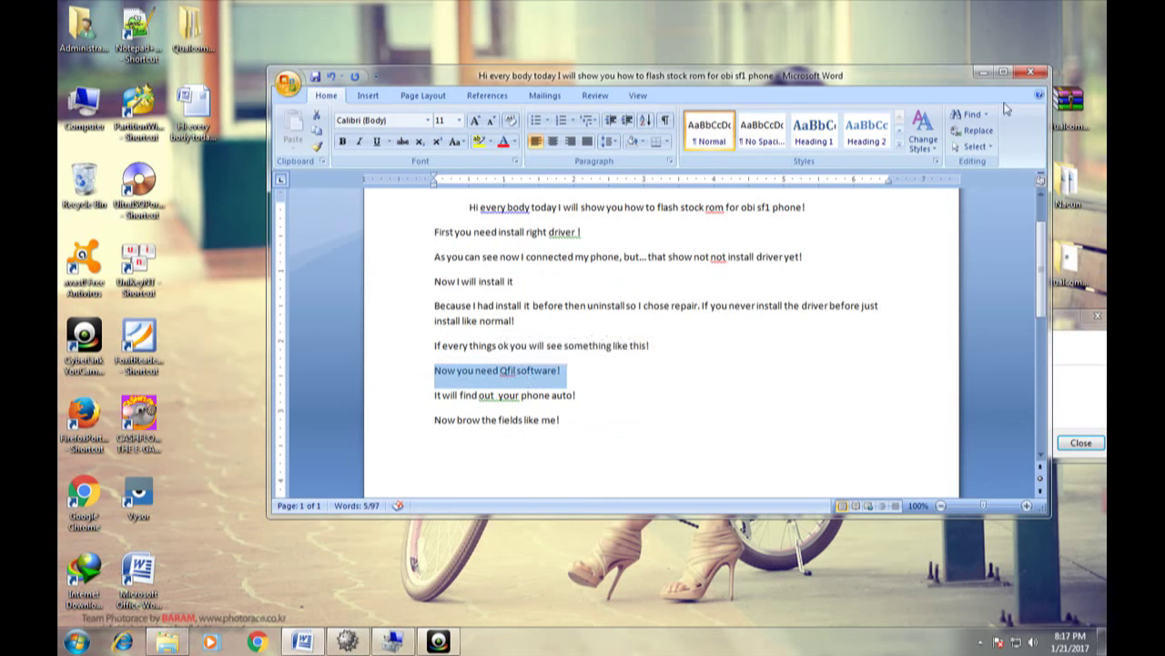
Minimize Word and close the Driver Software Installation window to clear the desktop
{"action": "left_click", "coordinate": [983, 72]}
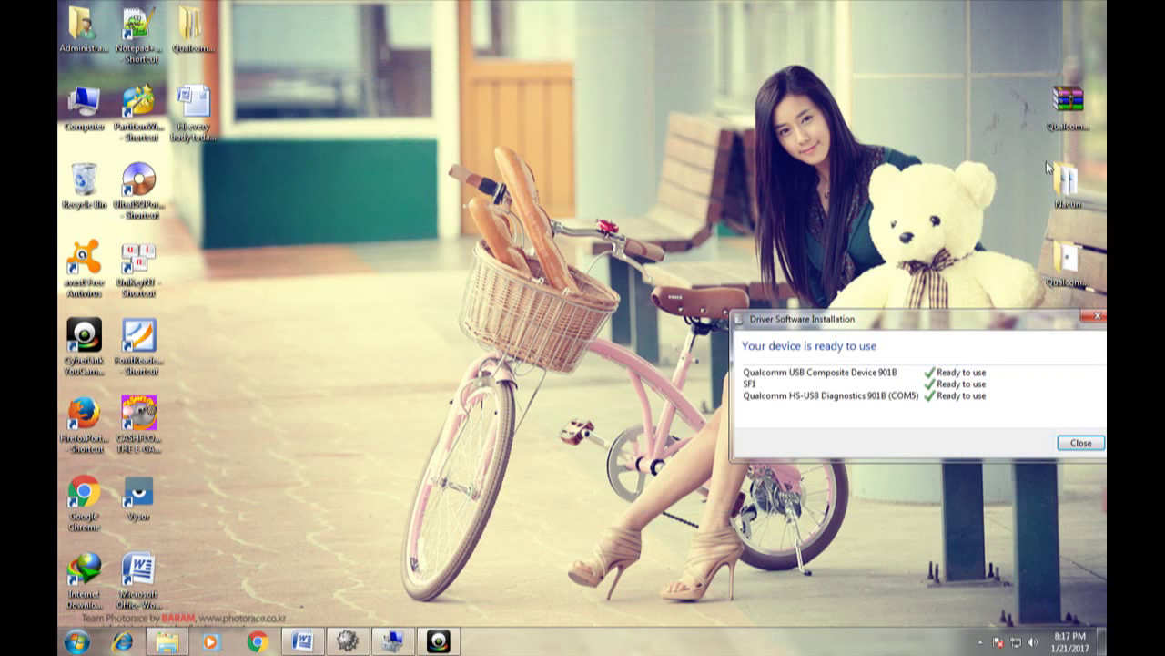
{"action": "left_click", "coordinate": [1080, 443]}
{"action": "left_click", "coordinate": [1075, 363]}
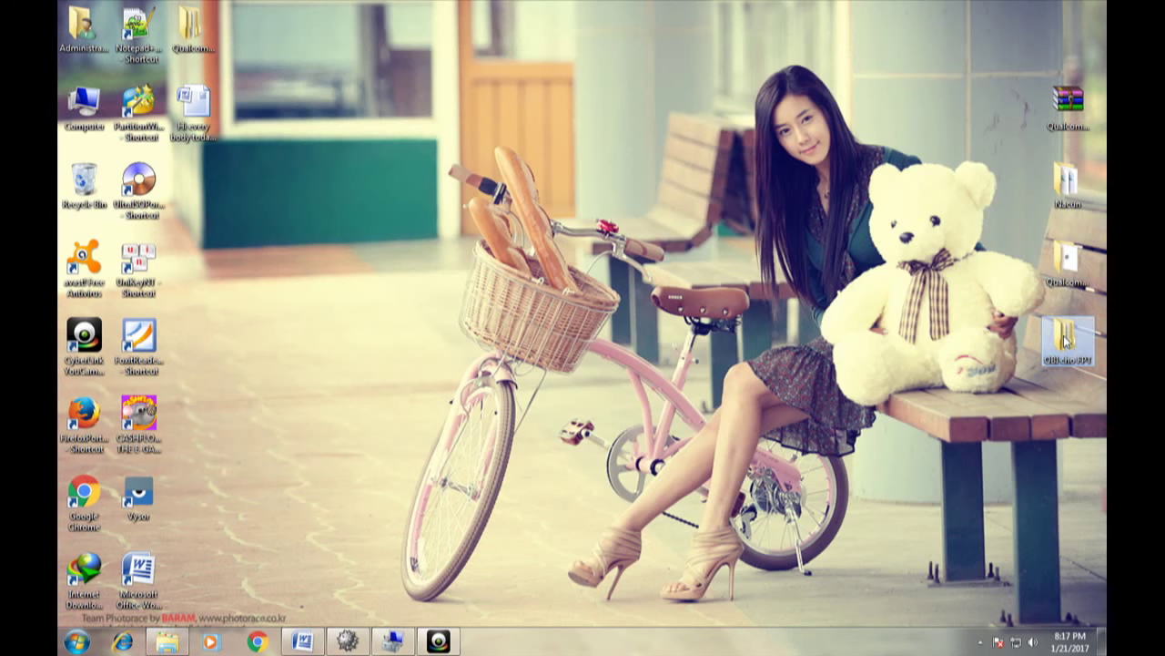
Run QFIL as administrator from the QFile folder inside OBI cho FPT, and close the folder window behind it
{"action": "double_click", "coordinate": [1065, 339]}
{"action": "left_click", "coordinate": [530, 155]}
{"action": "double_click", "coordinate": [530, 153]}
{"action": "right_click", "coordinate": [533, 152]}
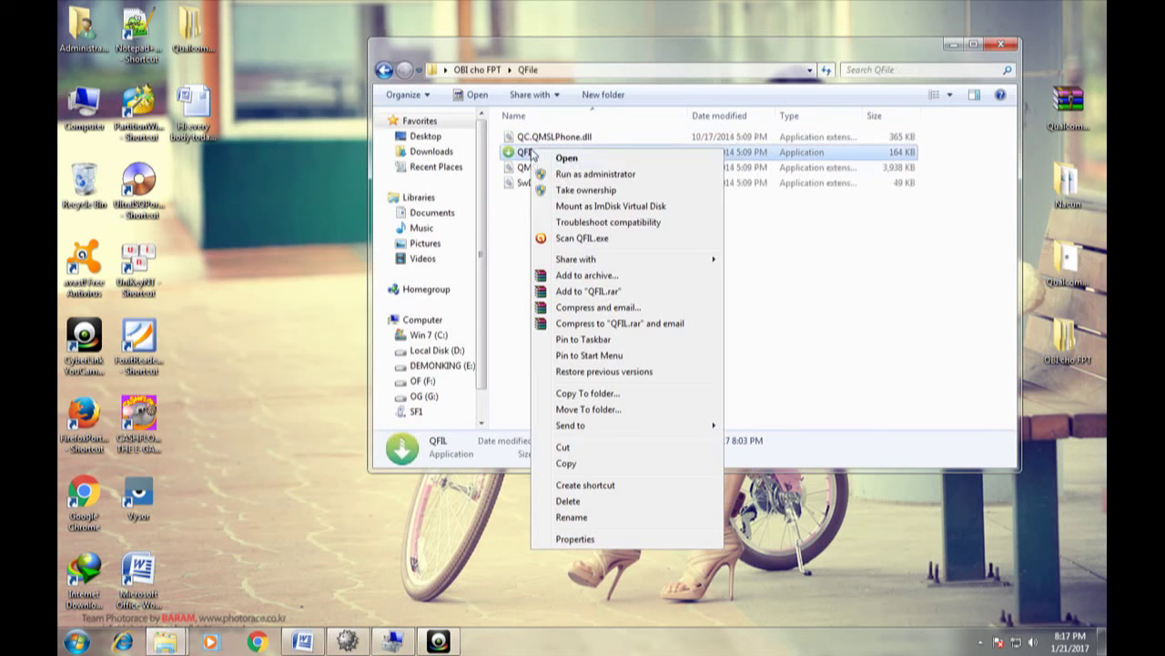
{"action": "left_click", "coordinate": [570, 175]}
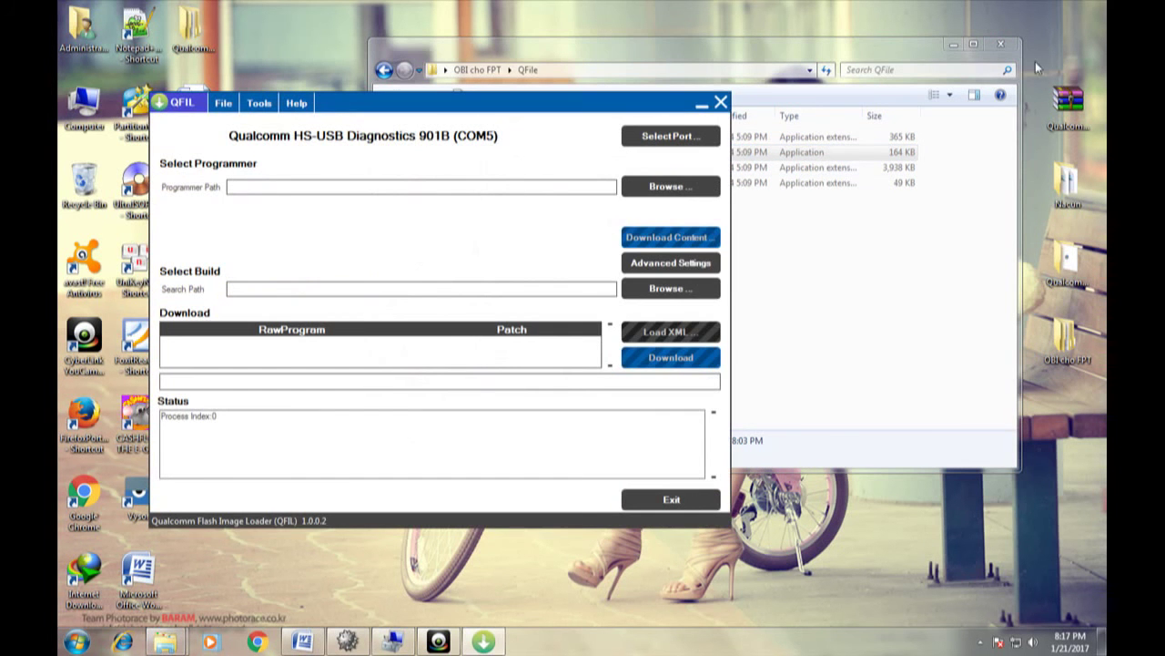
{"action": "left_click", "coordinate": [1000, 43]}
{"action": "left_click_drag", "start_coordinate": [574, 104], "coordinate": [781, 111]}
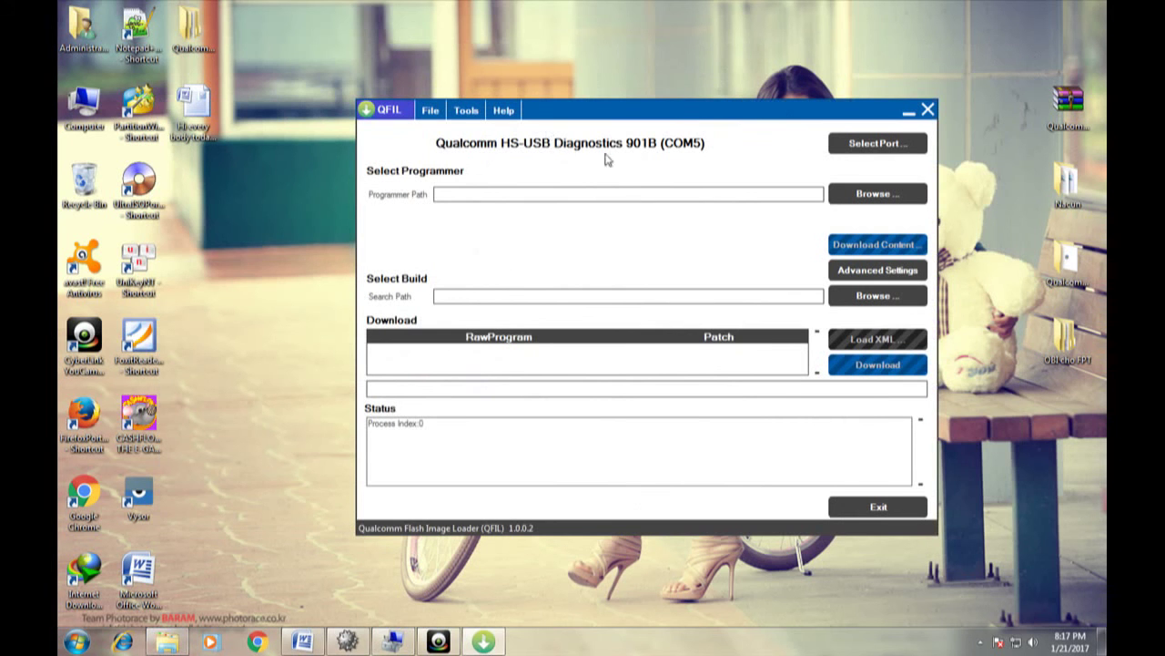
Switch to Word, highlight the notes "It will find out your phone auto!" and "Now brow the fields like me!", and return to QFIL
{"action": "left_click", "coordinate": [313, 639]}
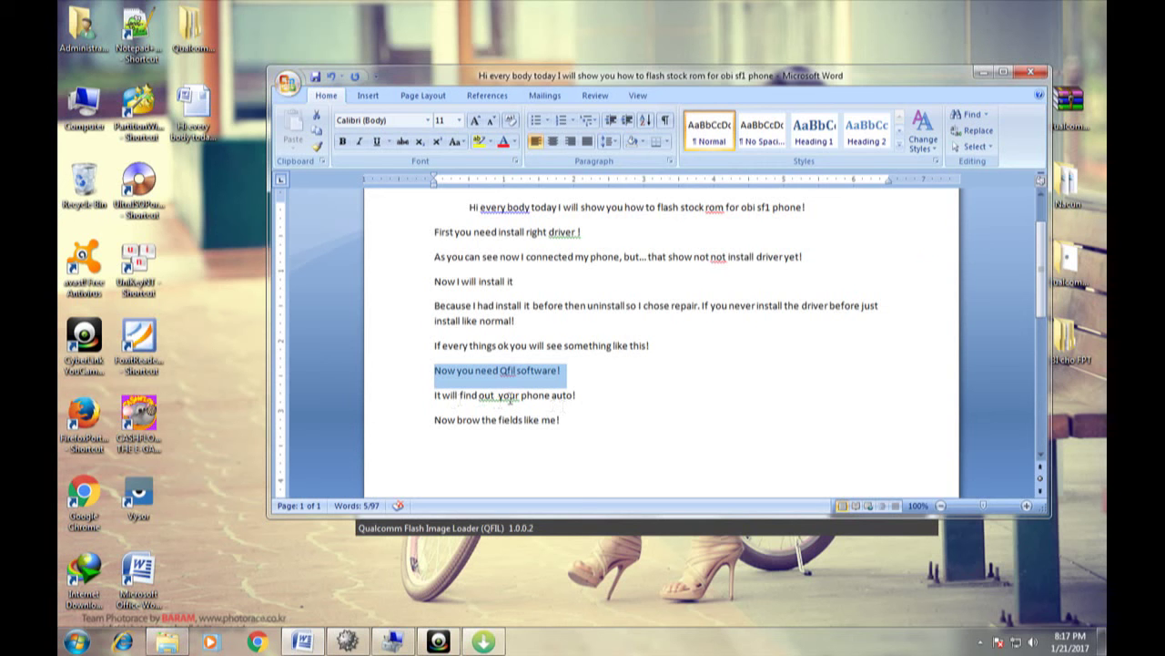
{"action": "left_click", "coordinate": [437, 395]}
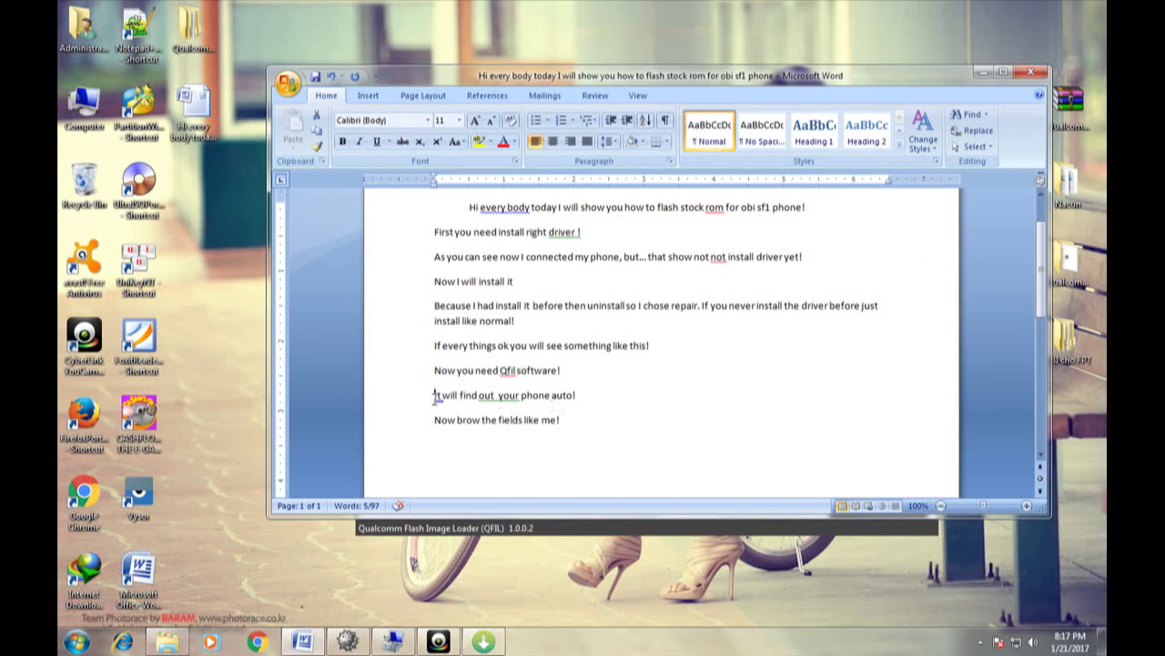
{"action": "left_click_drag", "start_coordinate": [437, 395], "coordinate": [645, 409]}
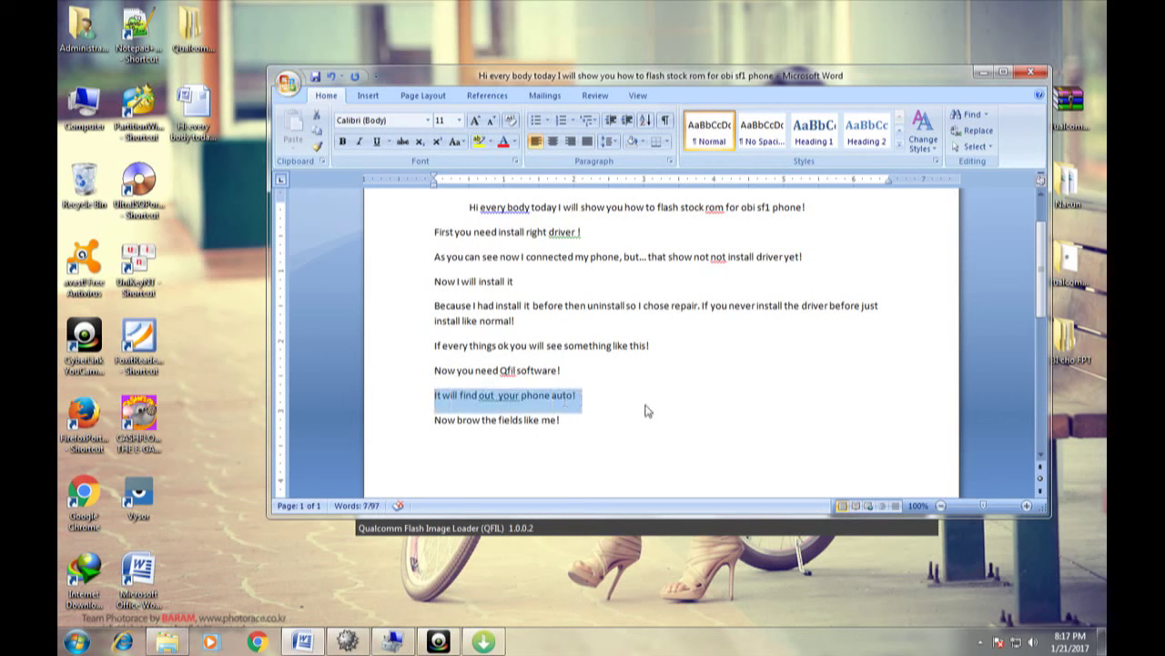
{"action": "left_click_drag", "start_coordinate": [435, 419], "coordinate": [581, 431]}
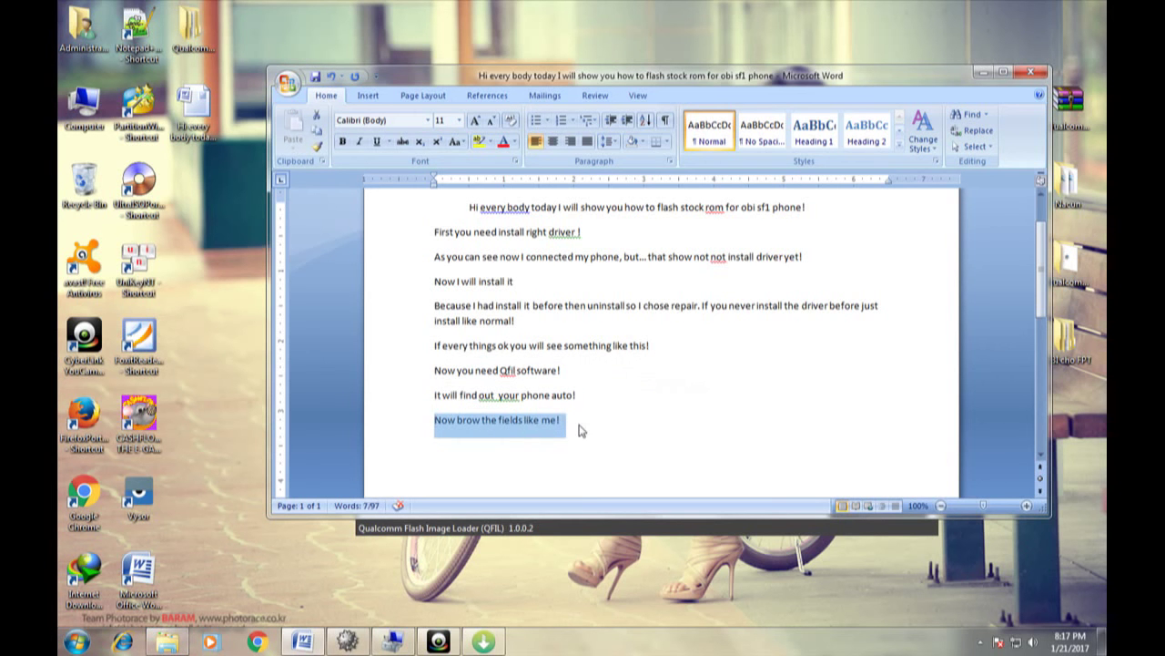
{"action": "left_click", "coordinate": [983, 72]}
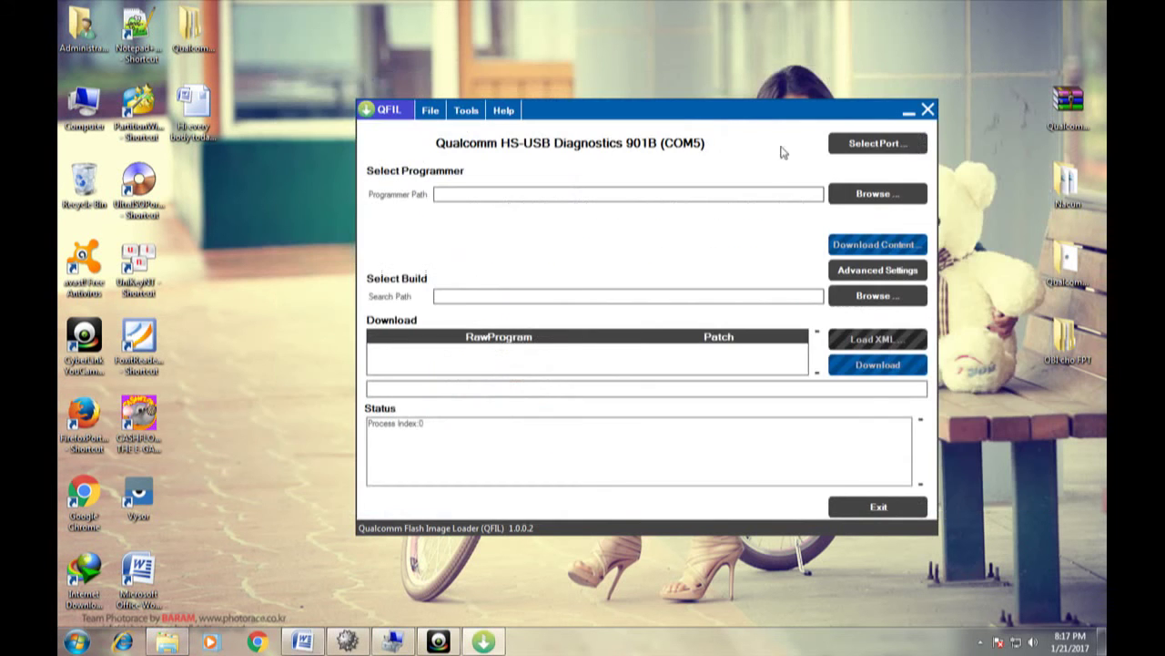
Set the programmer path to prog_emmc_firehose_8936.mbn from OBI cho FPT\Obi_SF1_Vtm_Ver2.9_151216\IMAGES_FOR_QMSCT on the desktop
{"action": "left_click", "coordinate": [845, 206]}
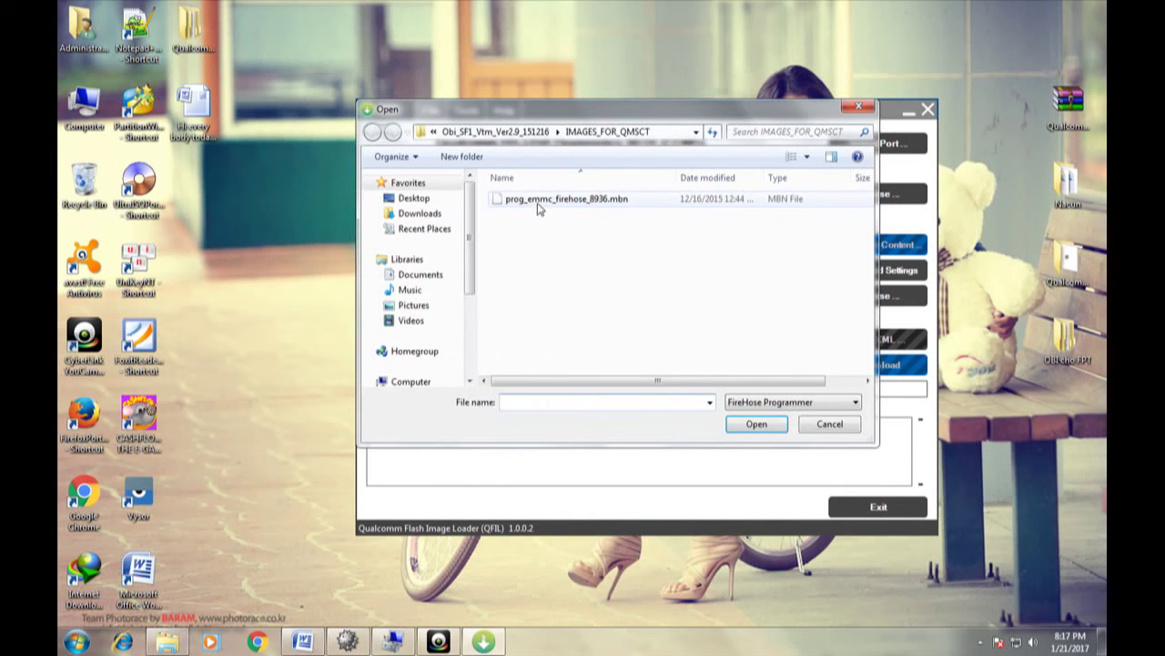
{"action": "left_click", "coordinate": [423, 204]}
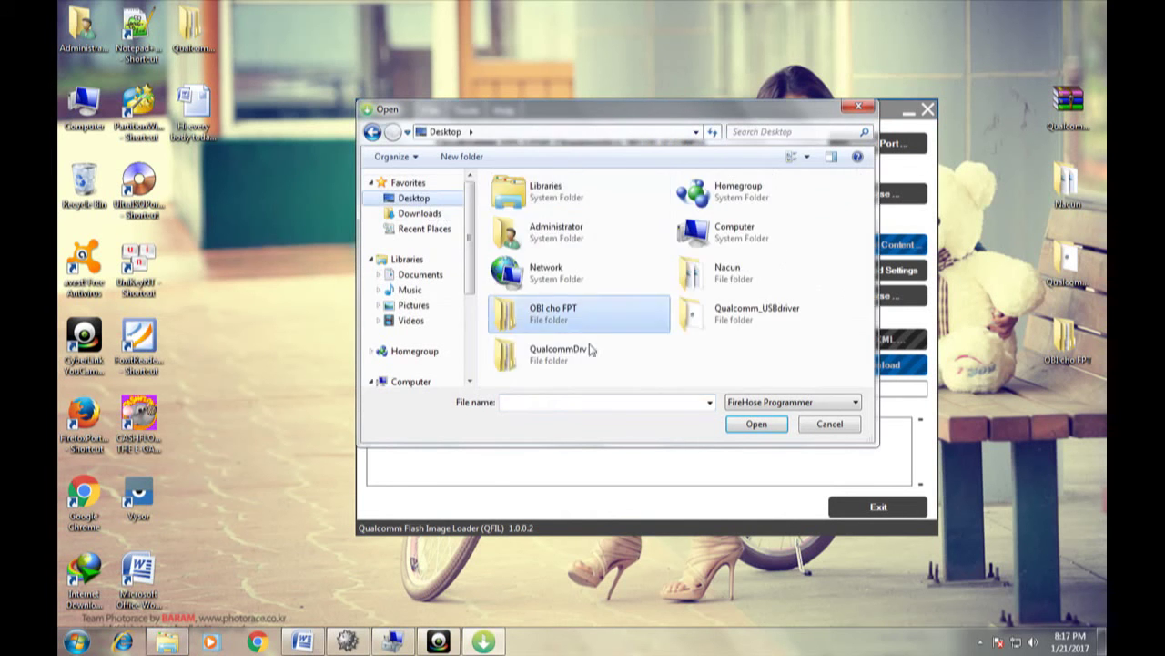
{"action": "double_click", "coordinate": [541, 314]}
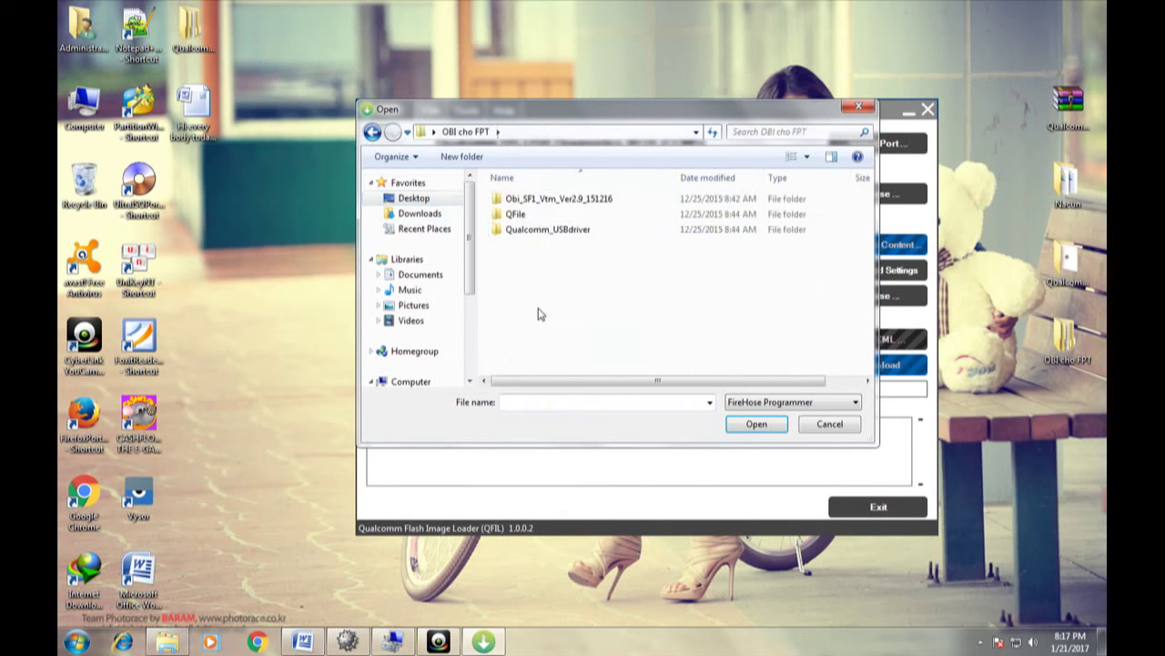
{"action": "double_click", "coordinate": [547, 200]}
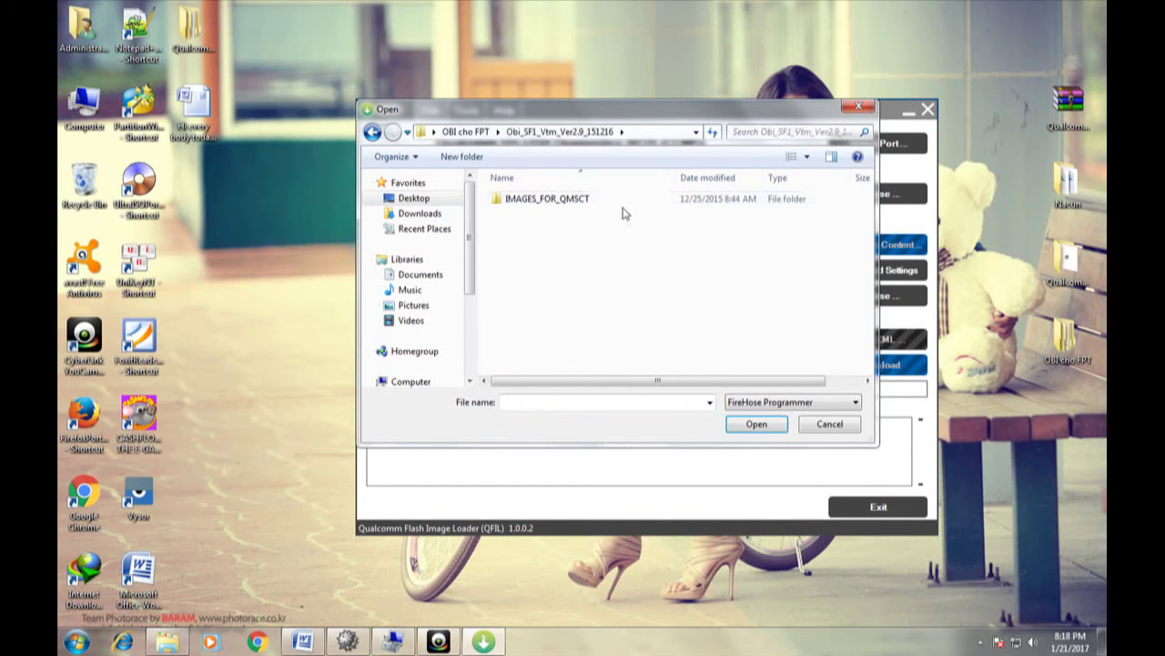
{"action": "double_click", "coordinate": [573, 200]}
{"action": "left_click", "coordinate": [573, 202]}
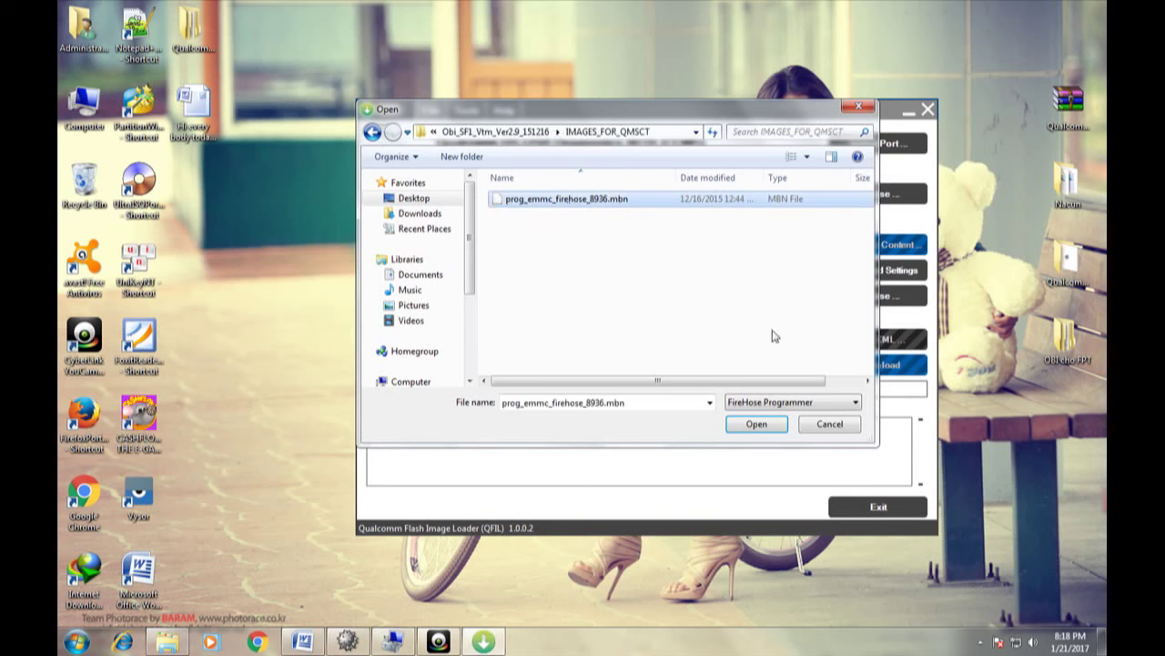
{"action": "left_click", "coordinate": [757, 426]}
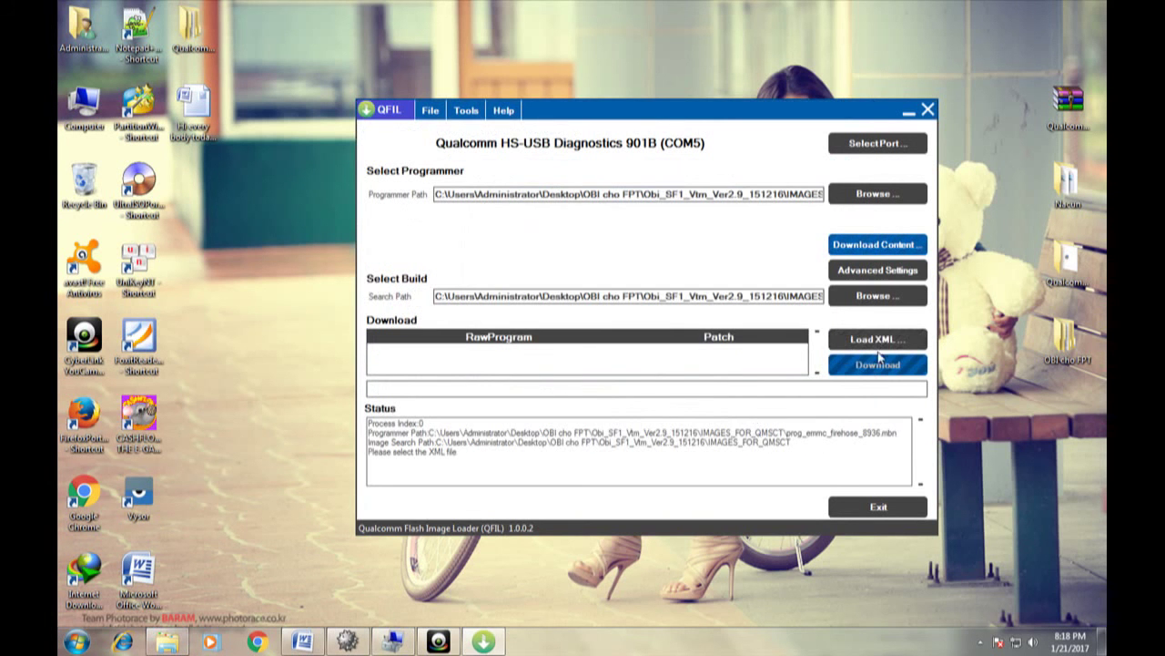
Load the XML files rawprogram_unsparse_without_QCN as the RawProgram file and patch0 as the patch file
{"action": "left_click", "coordinate": [876, 339]}
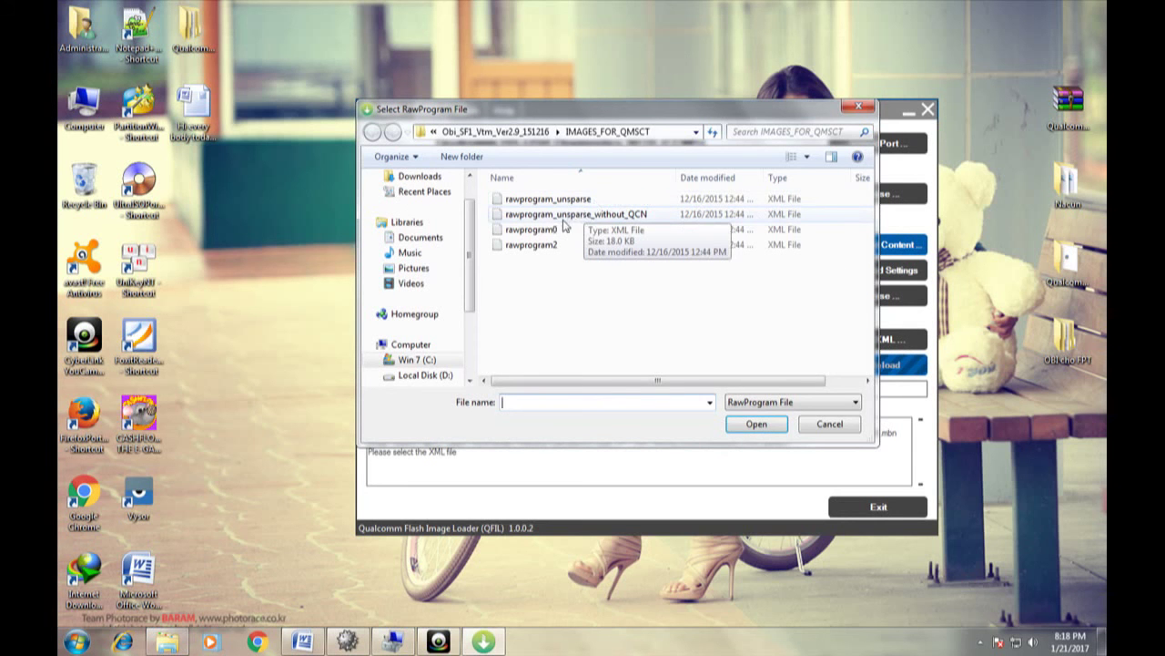
{"action": "left_click", "coordinate": [618, 215]}
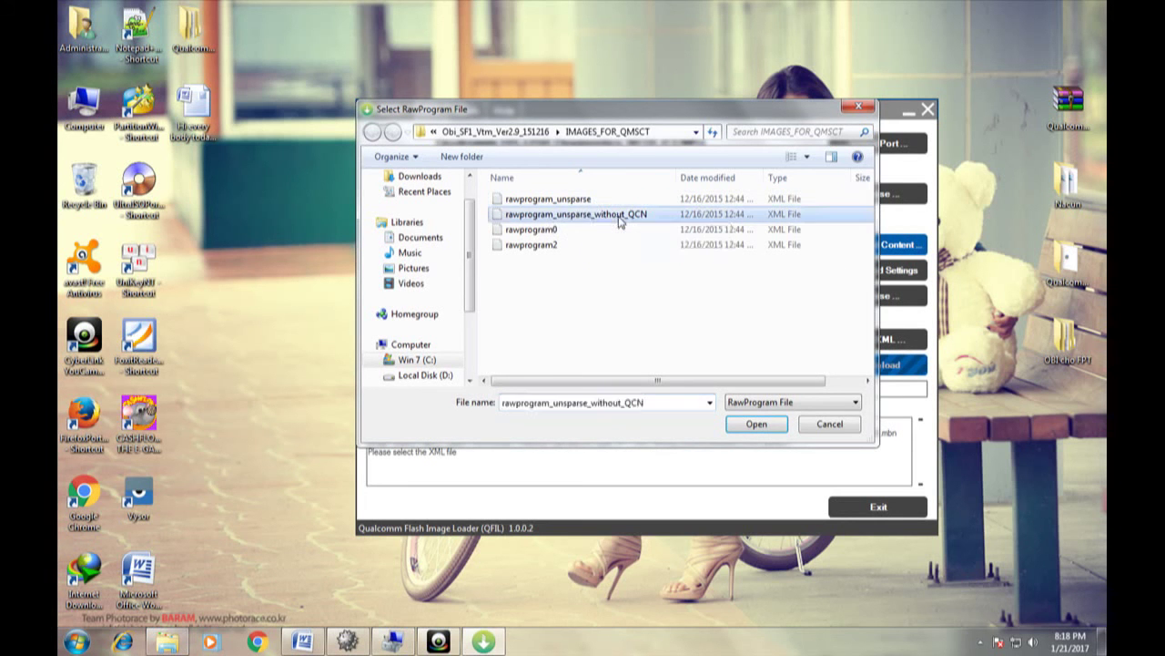
{"action": "left_click", "coordinate": [746, 426]}
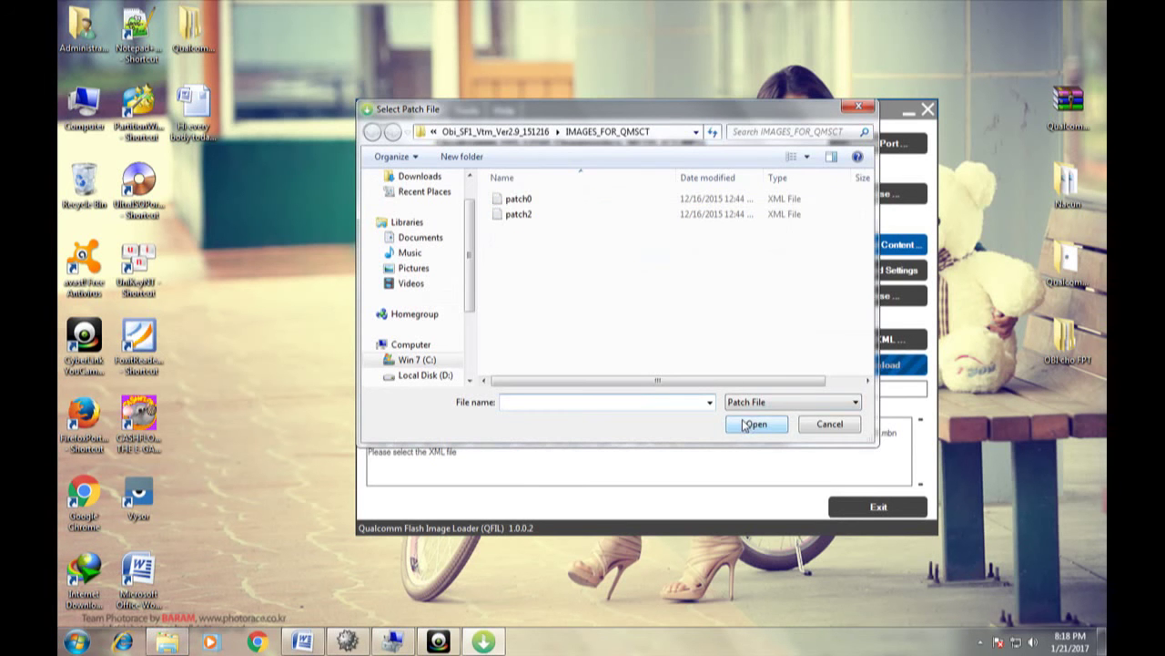
{"action": "left_click", "coordinate": [534, 204]}
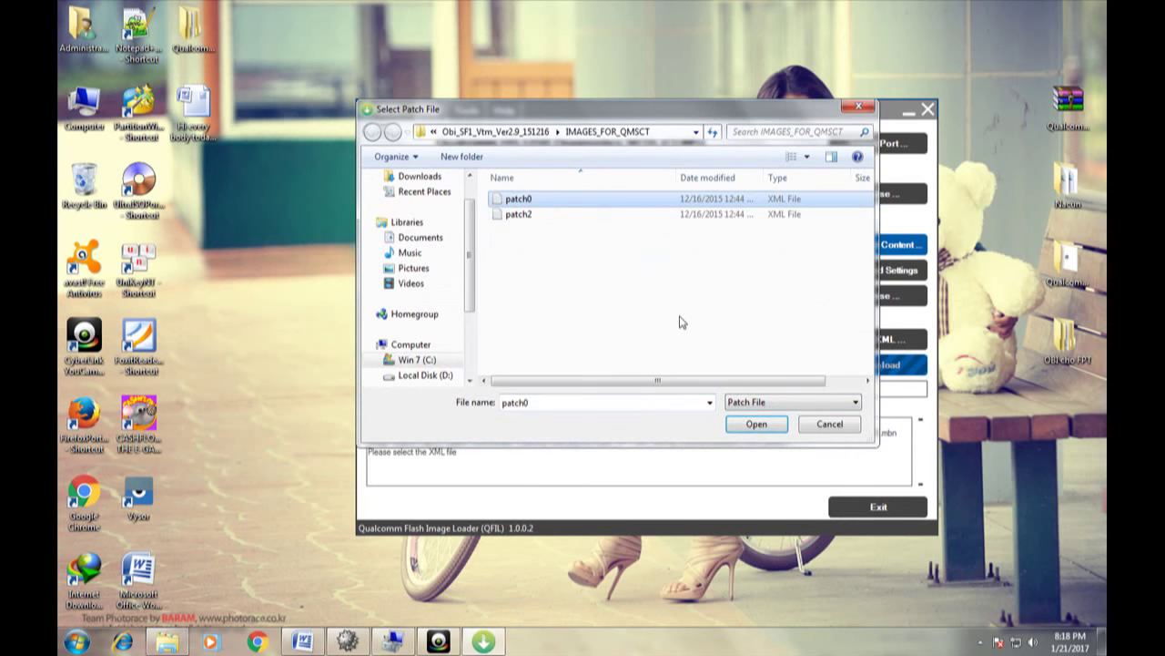
{"action": "left_click", "coordinate": [759, 427]}
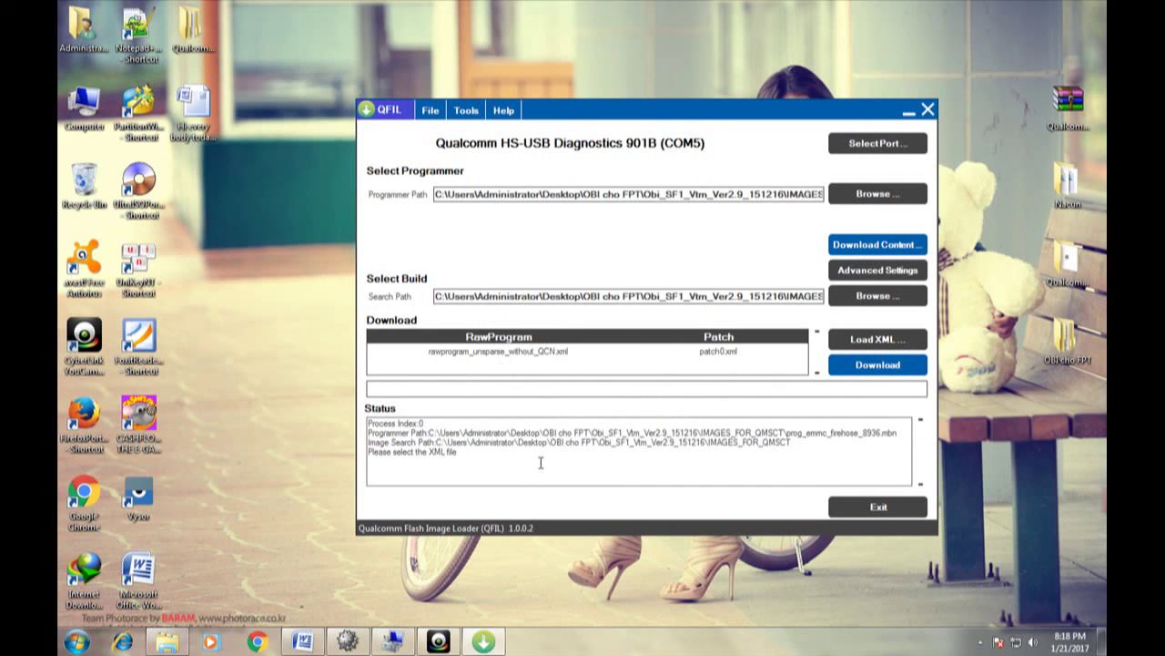
{"action": "left_click", "coordinate": [860, 339]}
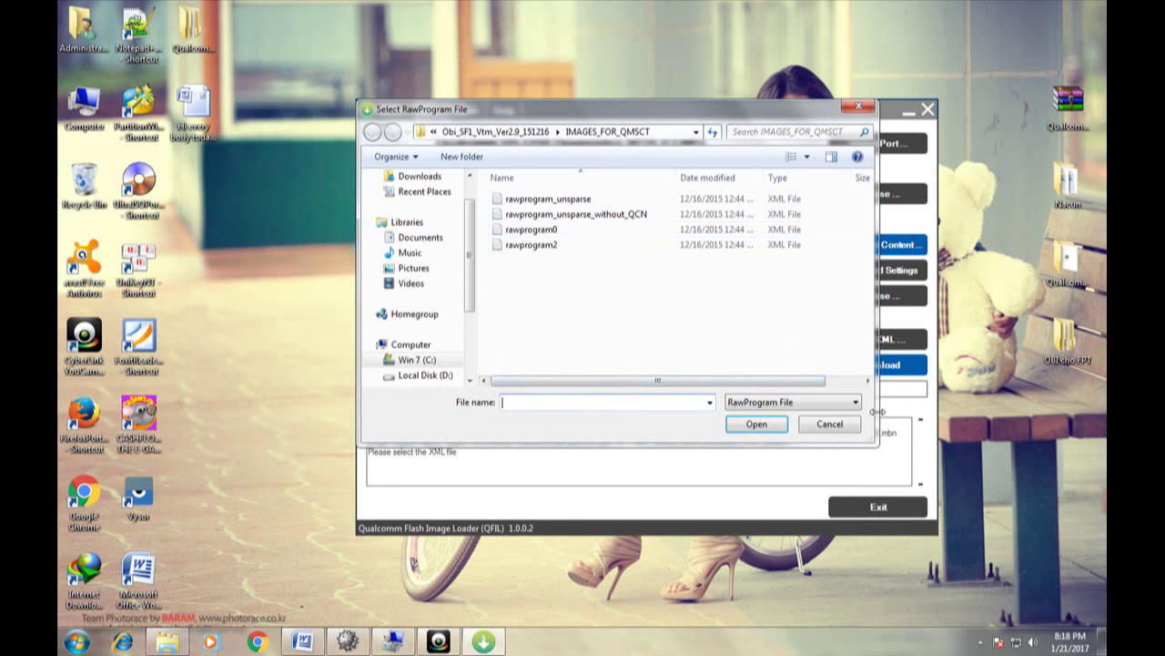
{"action": "double_click", "coordinate": [564, 214]}
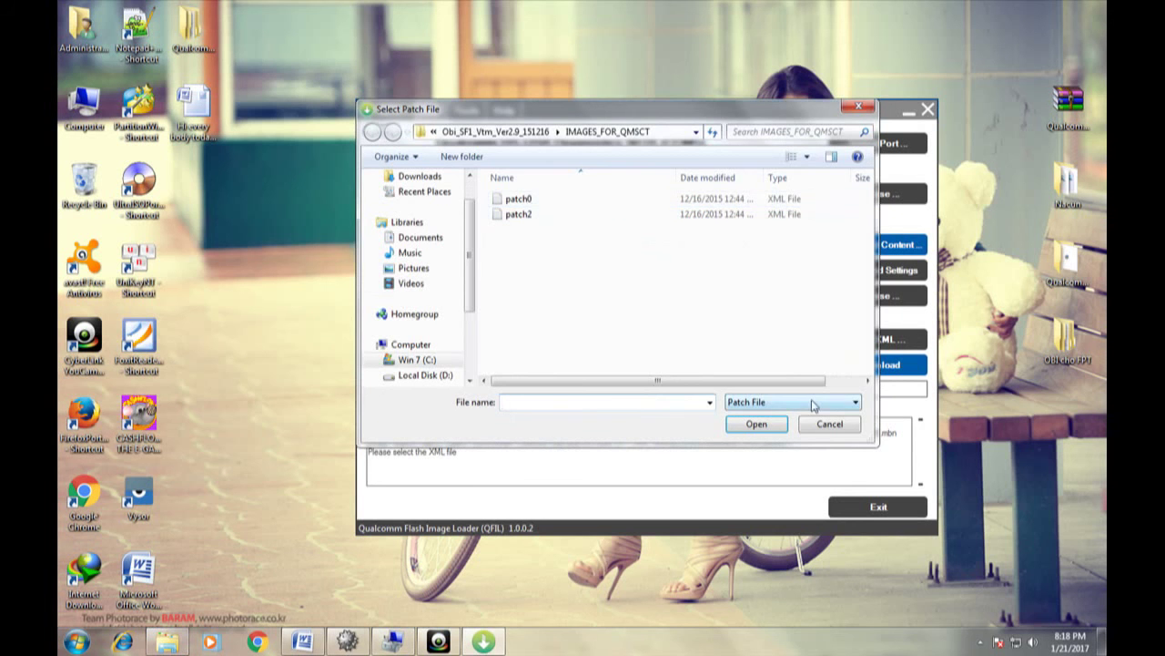
{"action": "left_click", "coordinate": [830, 424]}
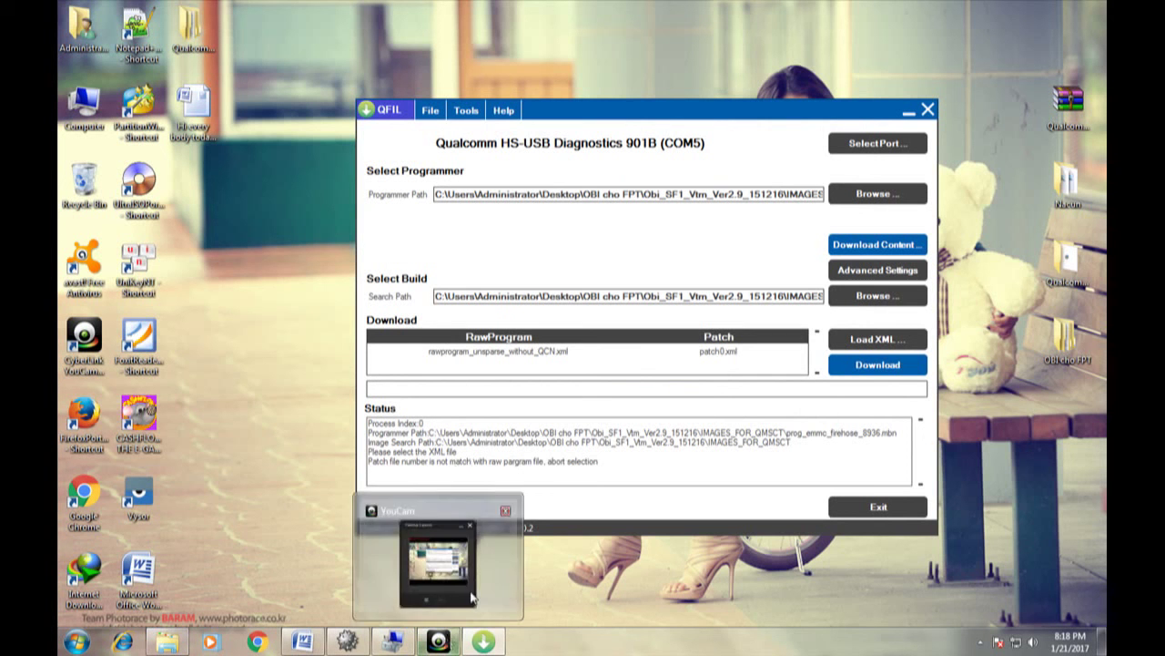
Reload the download XML pair, choosing rawprogram_unsparse_without_QCN for RawProgram and patch0 for Patch again
{"action": "left_click", "coordinate": [867, 338]}
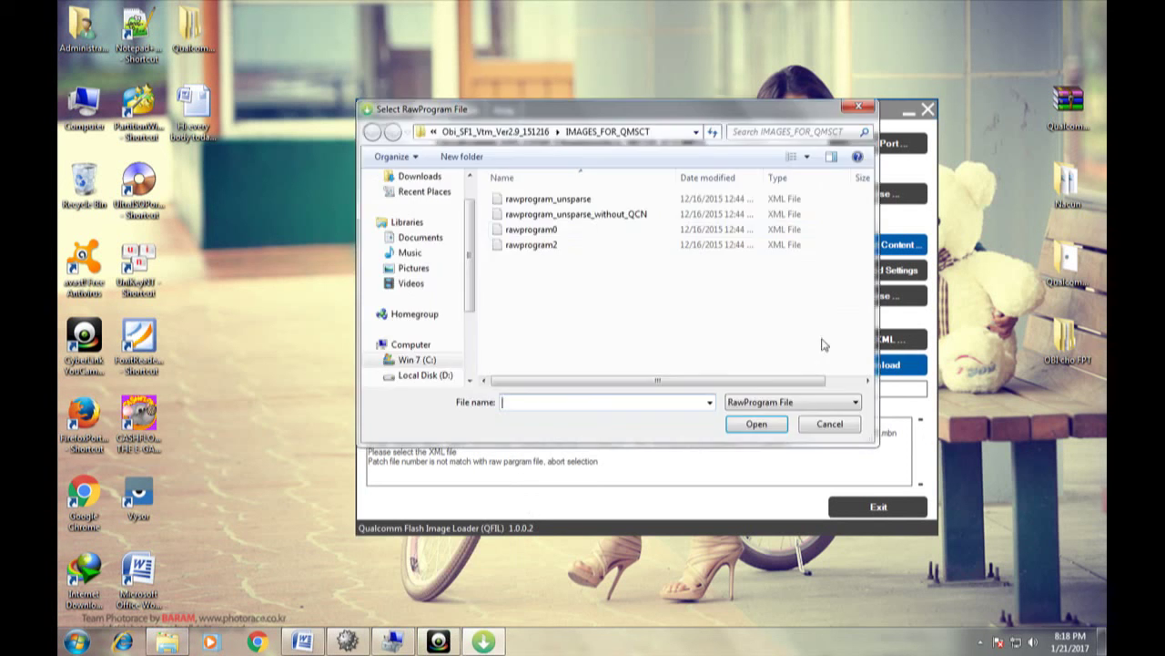
{"action": "left_click", "coordinate": [552, 216]}
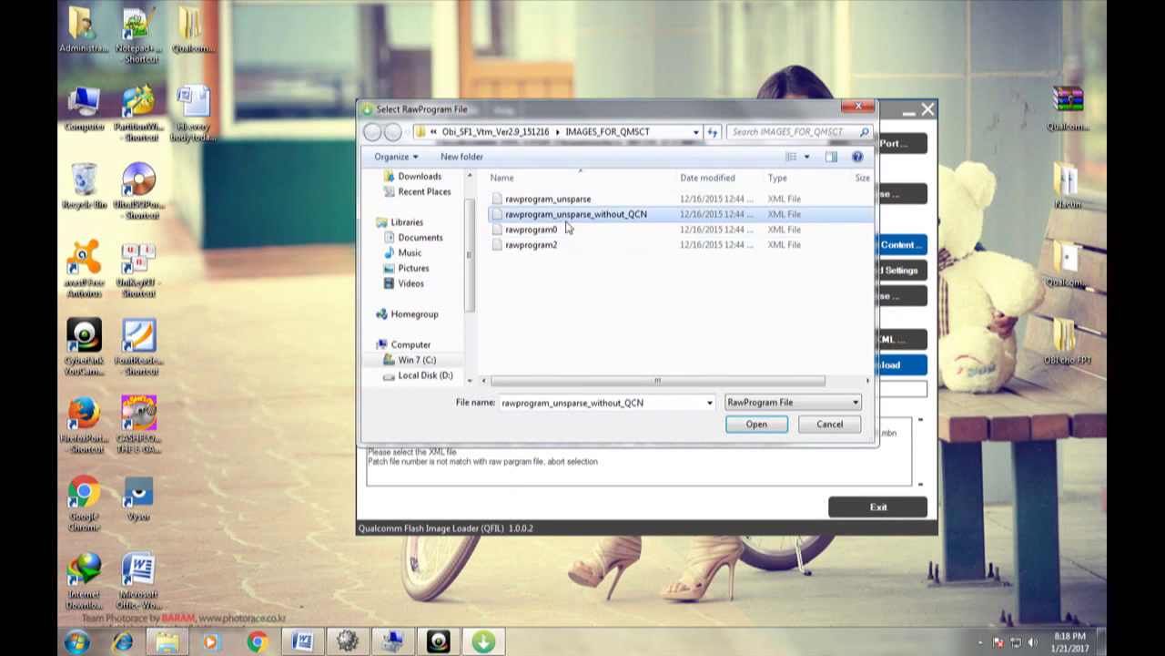
{"action": "left_click", "coordinate": [757, 424]}
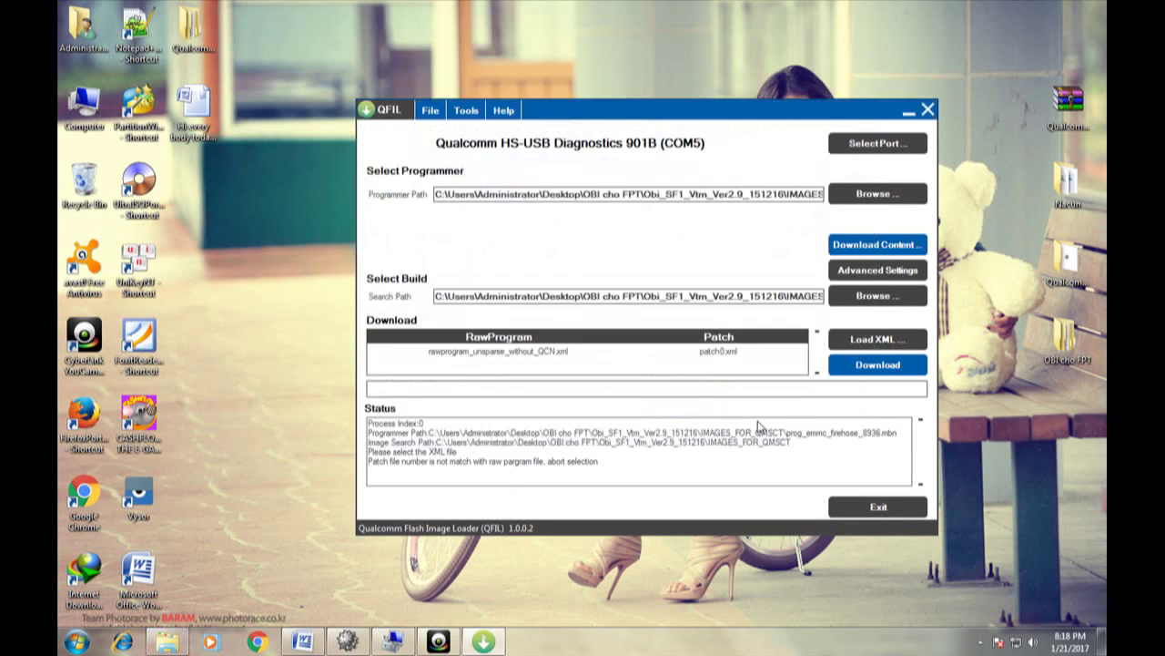
{"action": "left_click", "coordinate": [541, 203]}
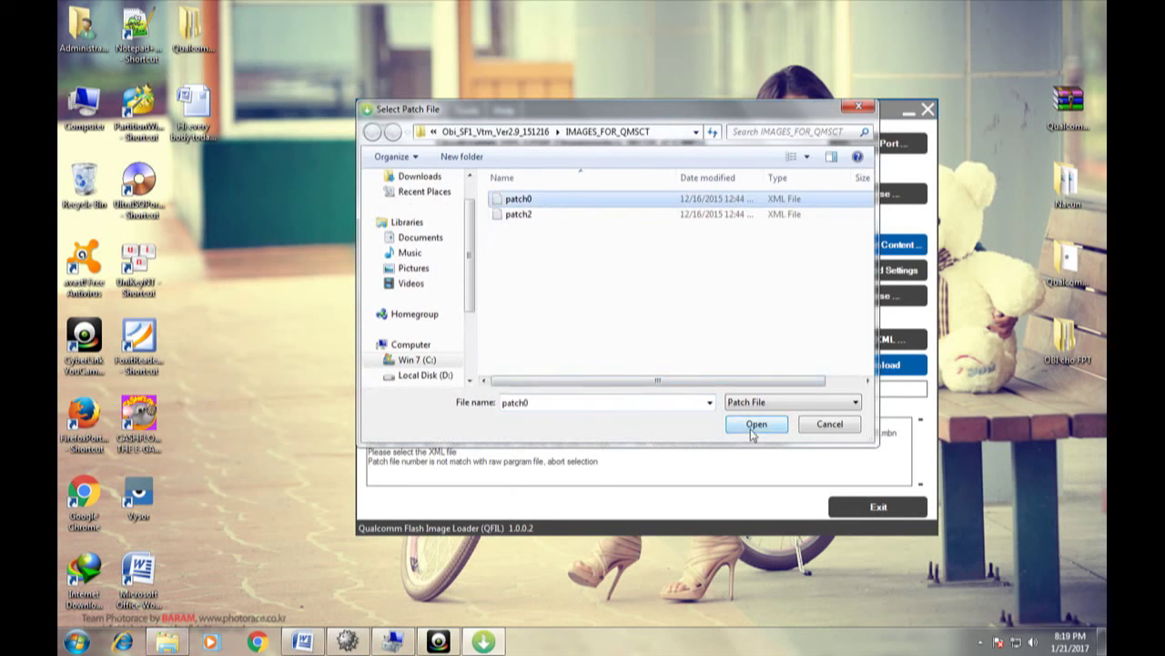
{"action": "left_click", "coordinate": [755, 424]}
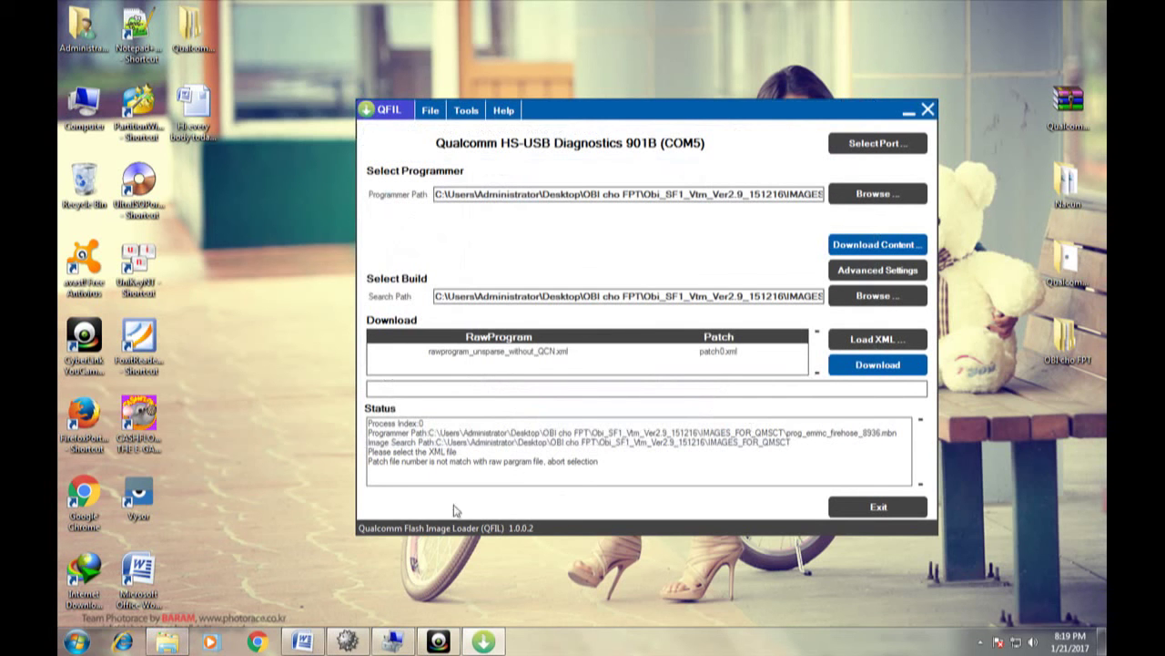
Switch to Word and add the line "Now just click download and wailt." below the last note
{"action": "mouse_move", "coordinate": [439, 643]}
{"action": "left_click", "coordinate": [317, 644]}
{"action": "left_click", "coordinate": [576, 421]}
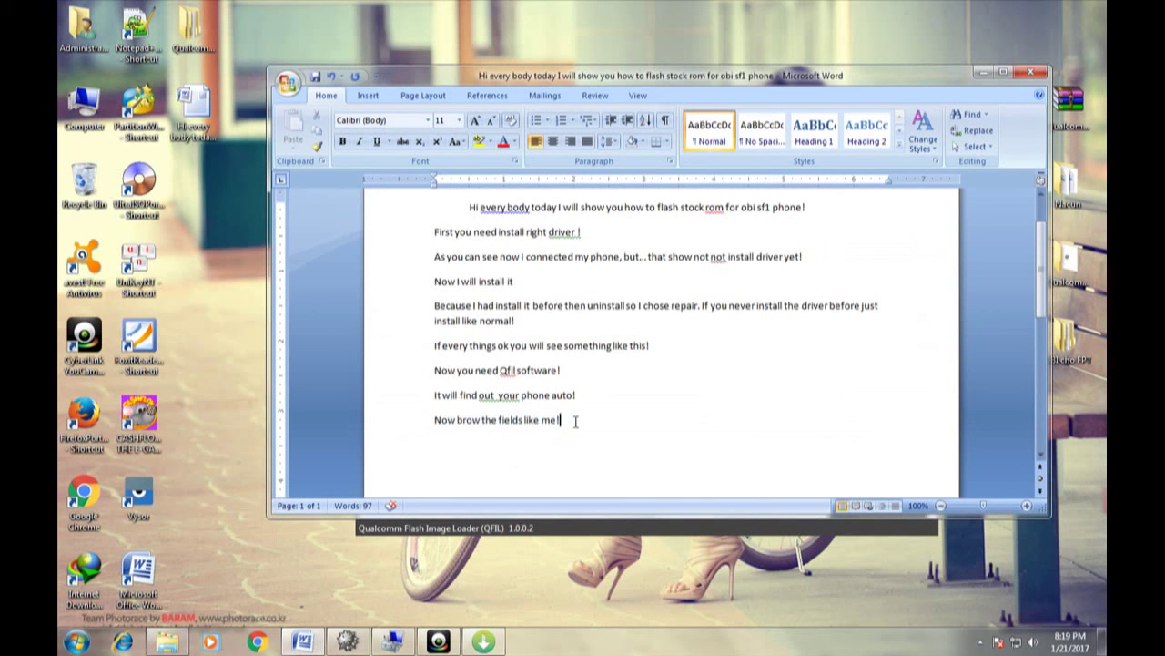
{"action": "left_click", "coordinate": [483, 643]}
{"action": "left_click", "coordinate": [484, 643]}
{"action": "key", "text": "Return"}
{"action": "type", "text": "Now just click"}
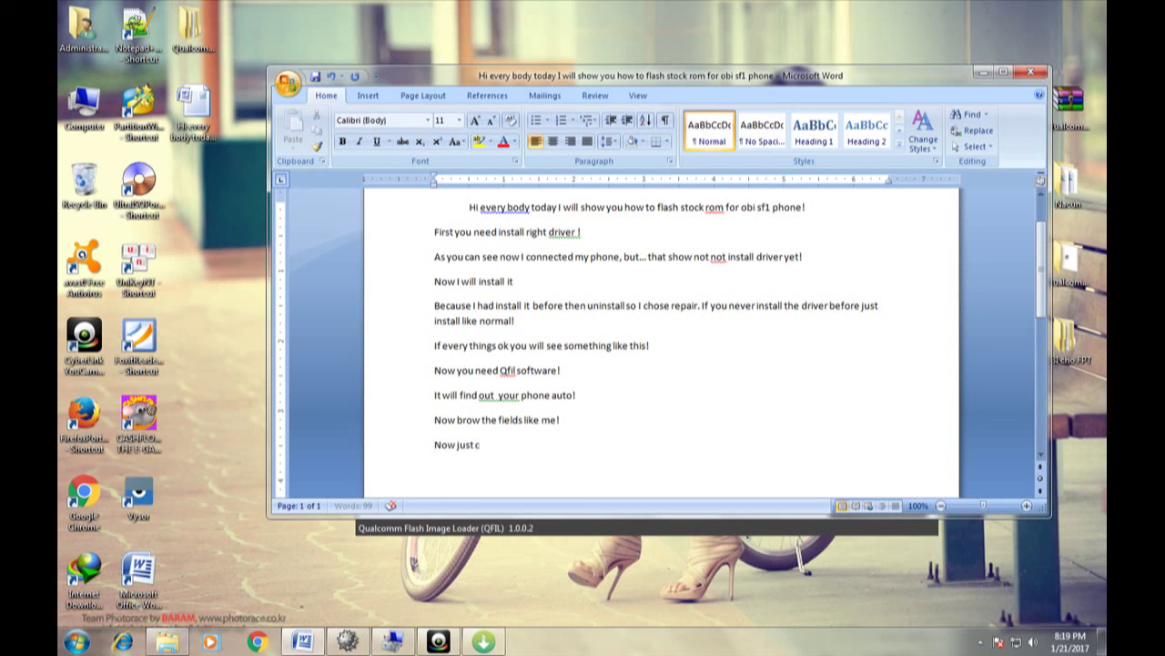
{"action": "type", "text": " down!"}
{"action": "key", "text": "BackSpace"}
{"action": "type", "text": "loadf"}
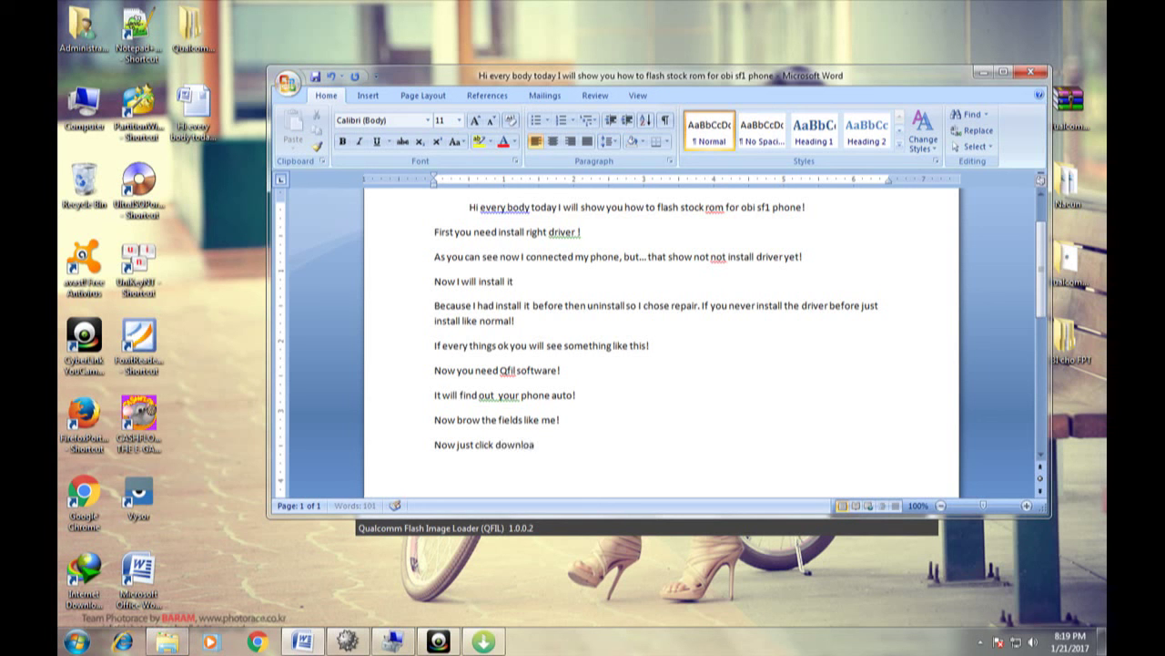
{"action": "key", "text": "BackSpace"}
{"action": "type", "text": "dd"}
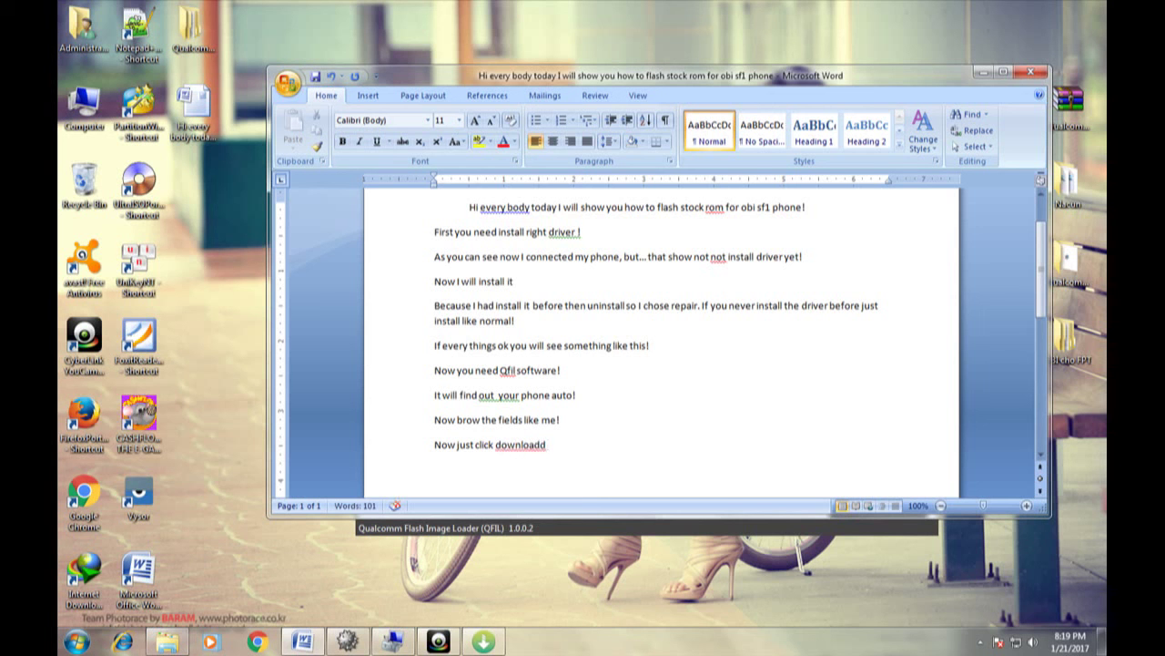
{"action": "key", "text": "BackSpace"}
{"action": "type", "text": "and wa"}
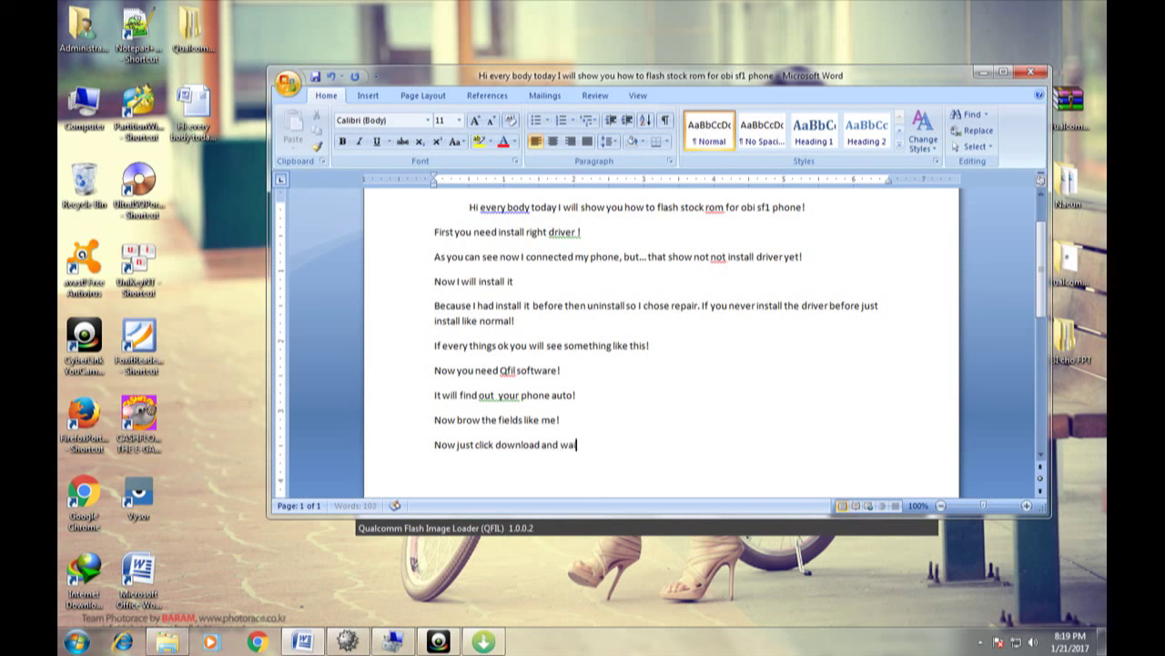
{"action": "type", "text": "it."}
Start another line with the text "Remember, don't break this process, your phone will re"
{"action": "key", "text": "Return"}
{"action": "type", "text": "remember"}
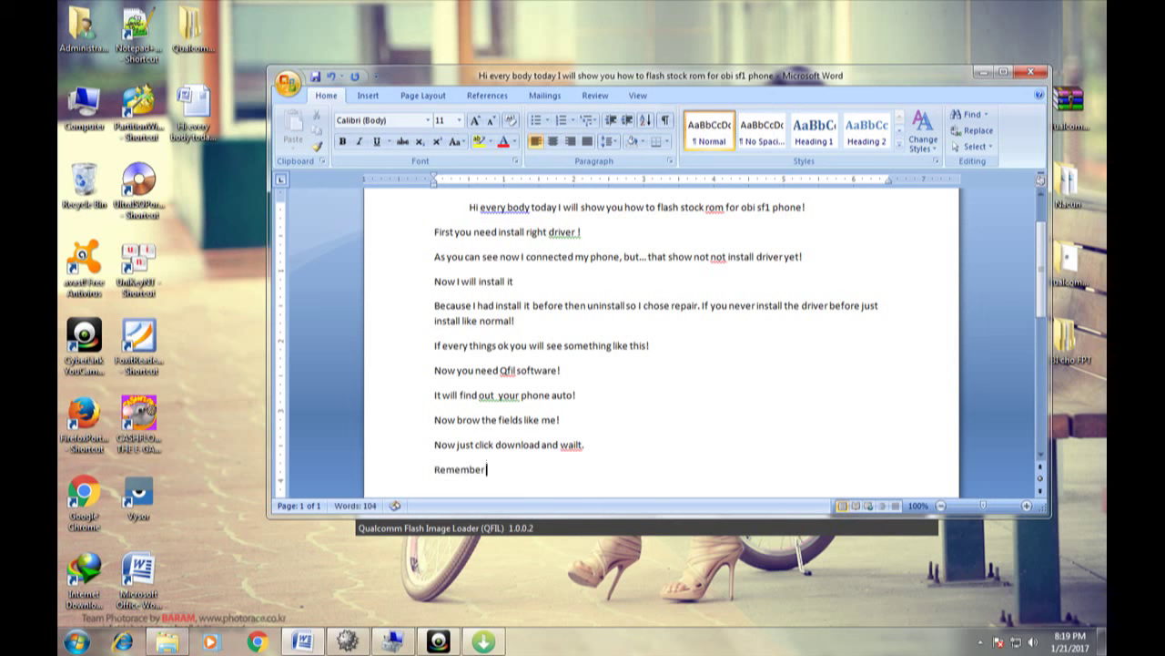
{"action": "type", "text": ", do"}
{"action": "type", "text": "n"}
{"action": "type", "text": "'t"}
{"action": "type", "text": " br"}
{"action": "type", "text": "ea"}
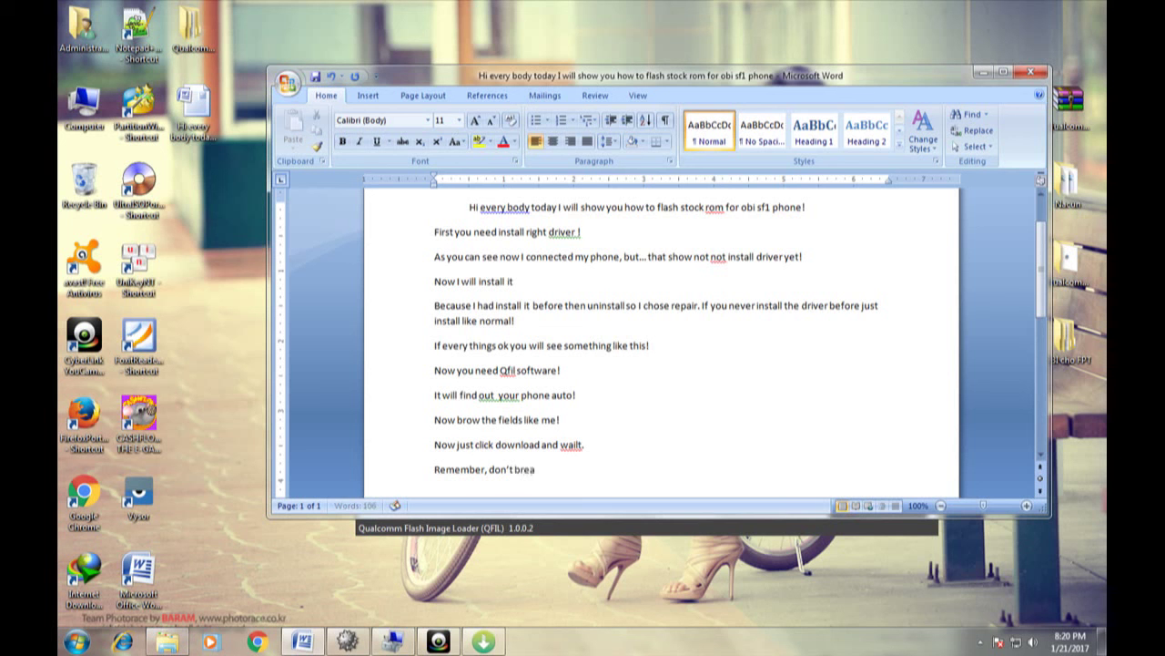
{"action": "type", "text": "k this process"}
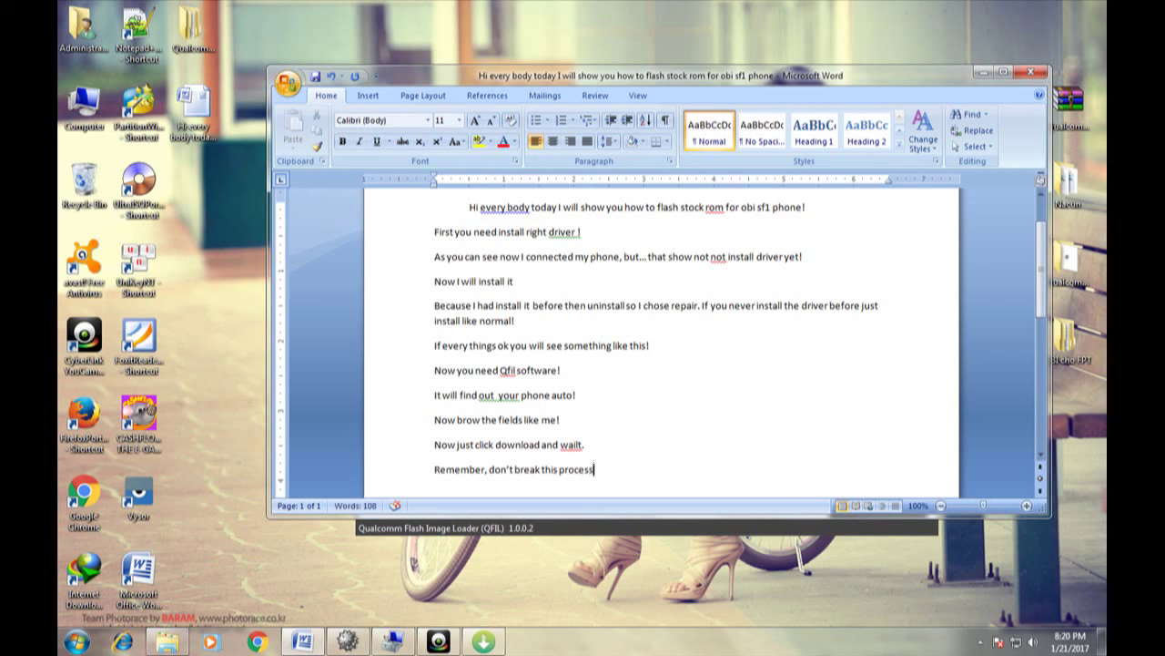
{"action": "type", "text": ", your phone will re"}
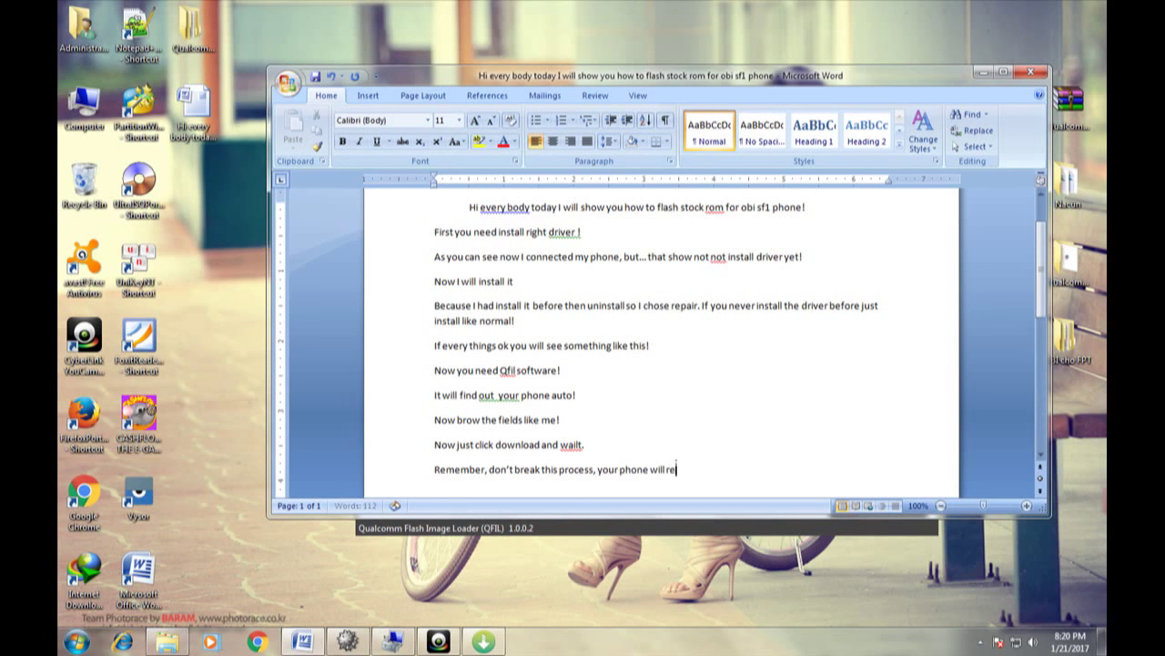